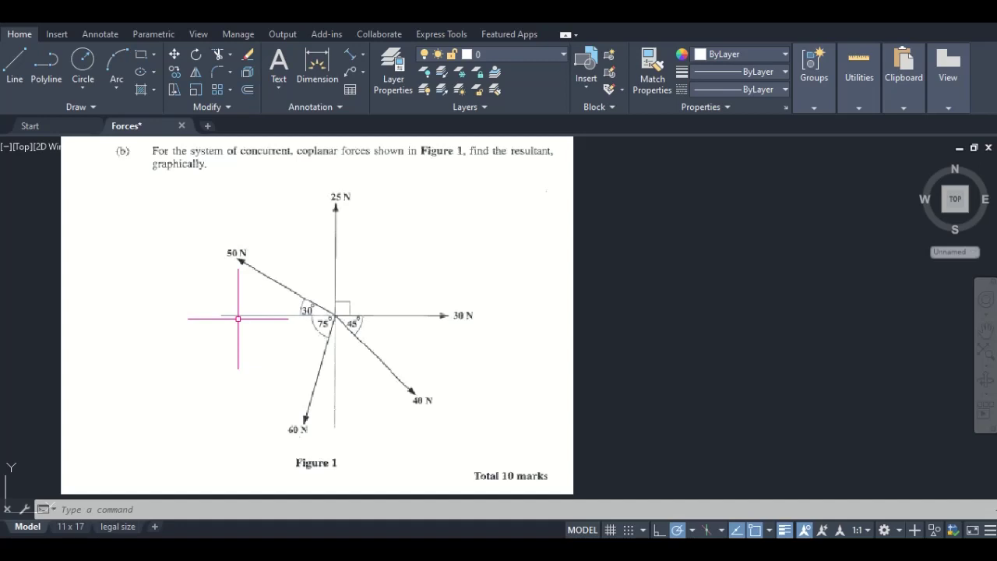
- Zoom in and out around the Figure 1 reference image and its force arrows
scroll(278, 370, down, 5)
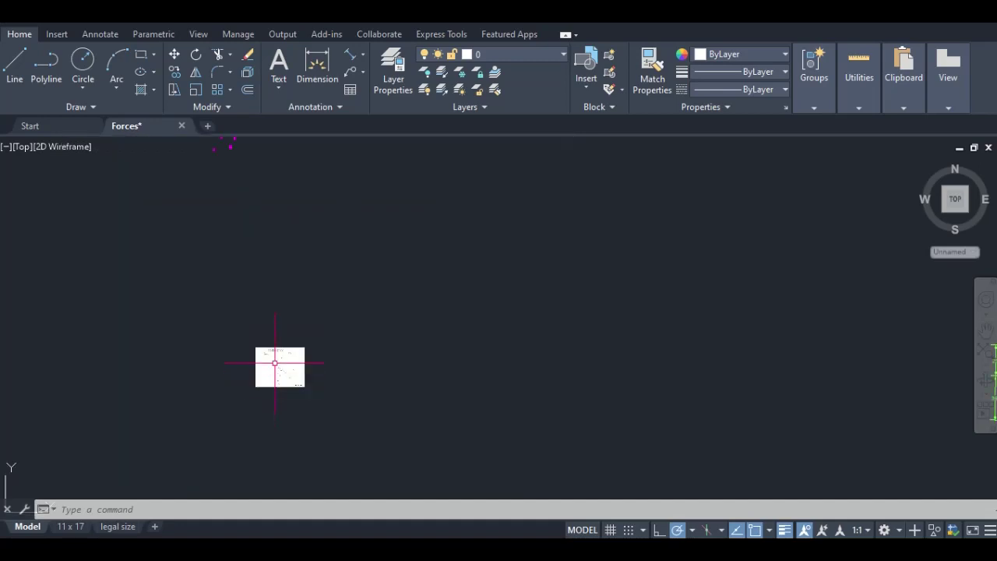
scroll(296, 381, up, 5)
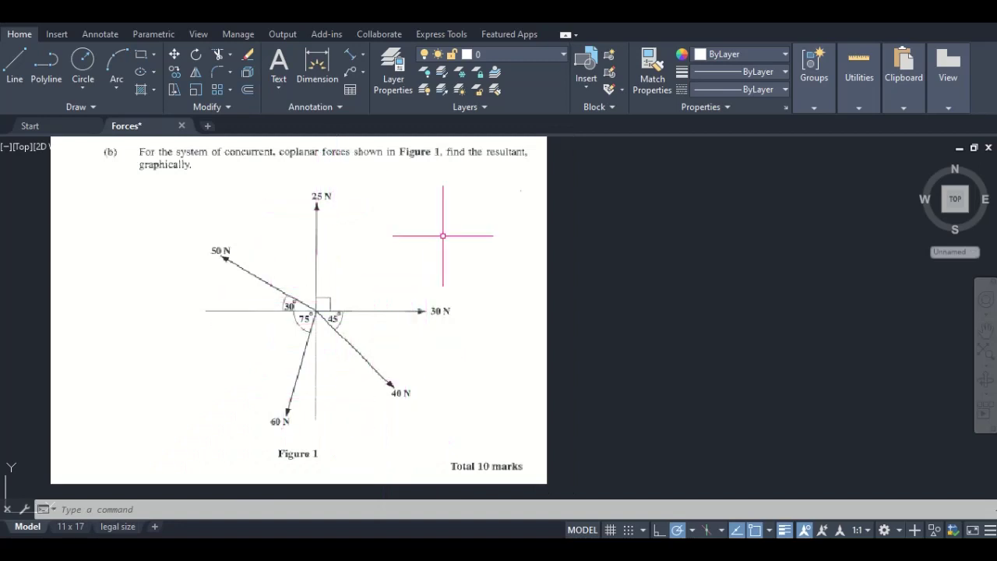
scroll(509, 312, down, 5)
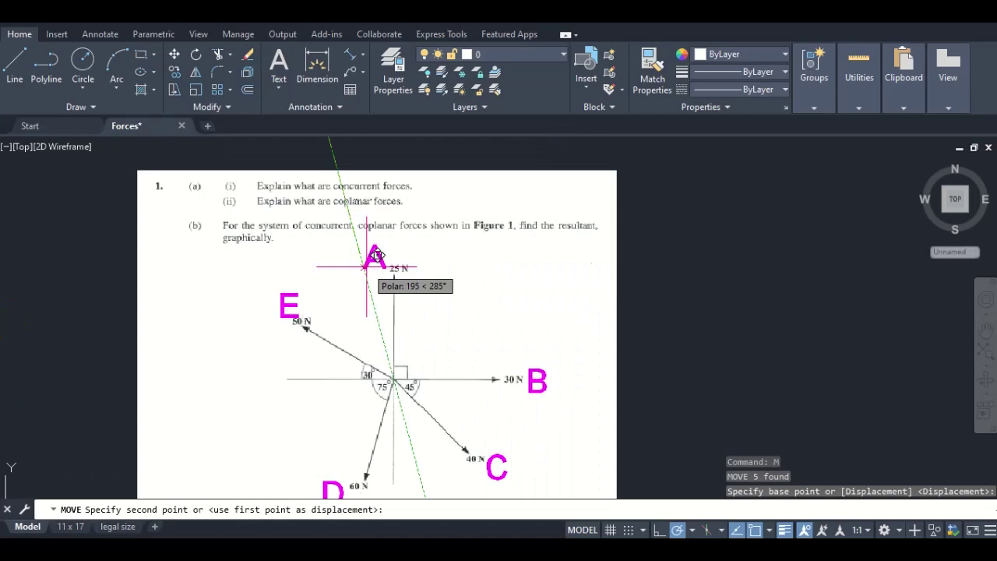
- Place label A beside the 25 N arrow and start a line right of the figure
click(376, 256)
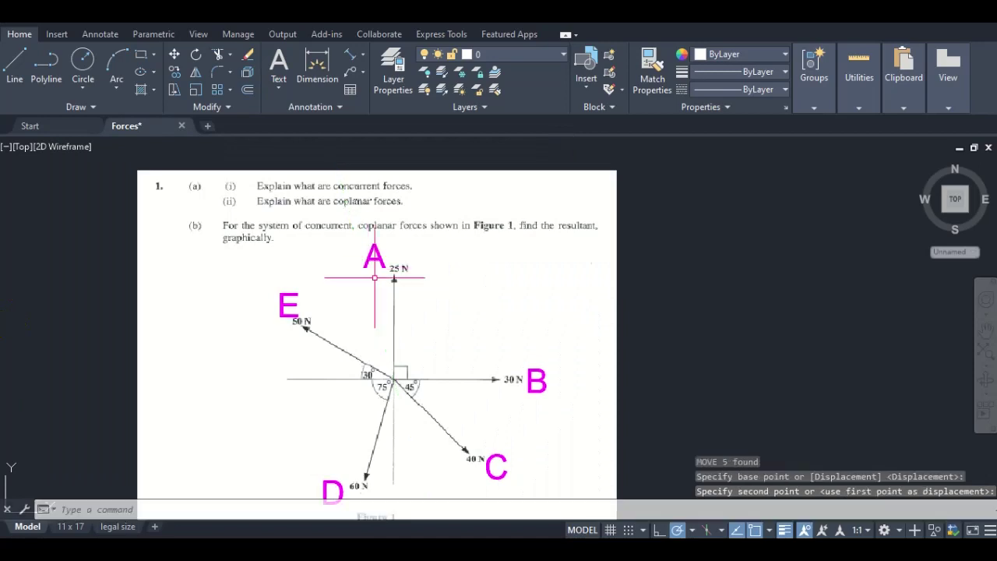
key(l)
key(Return)
scroll(280, 316, down, 1)
scroll(289, 319, up, 2)
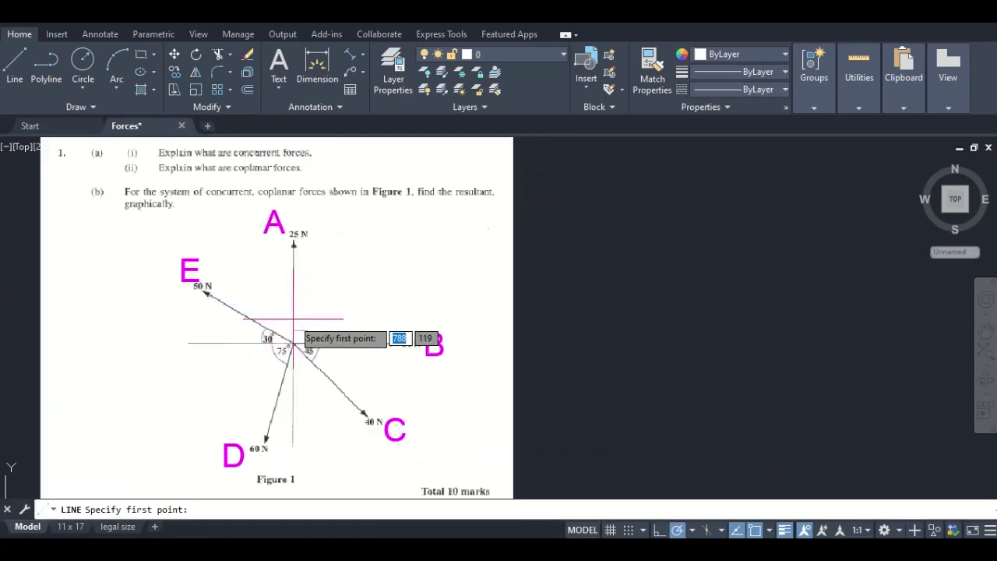
scroll(289, 345, down, 2)
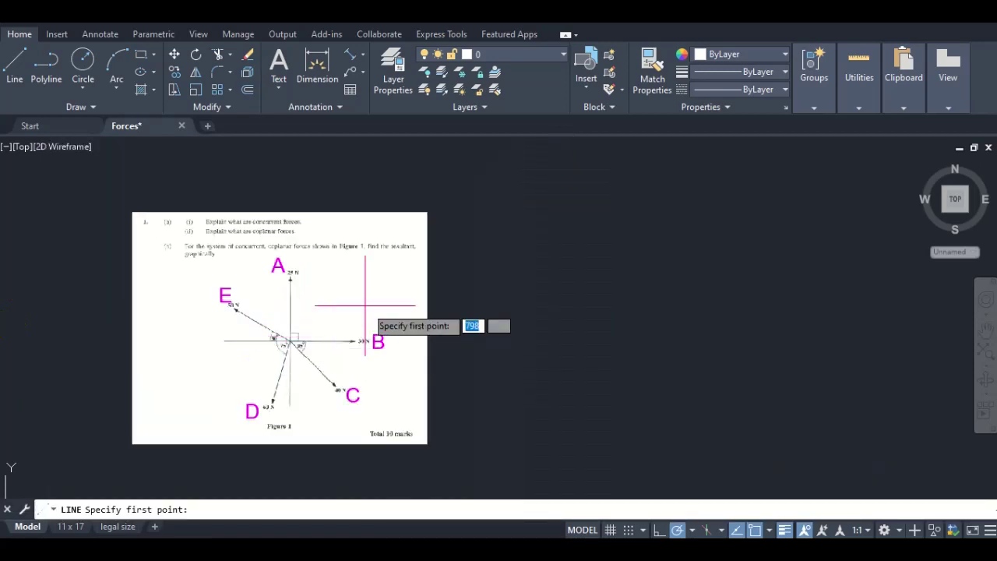
click(552, 331)
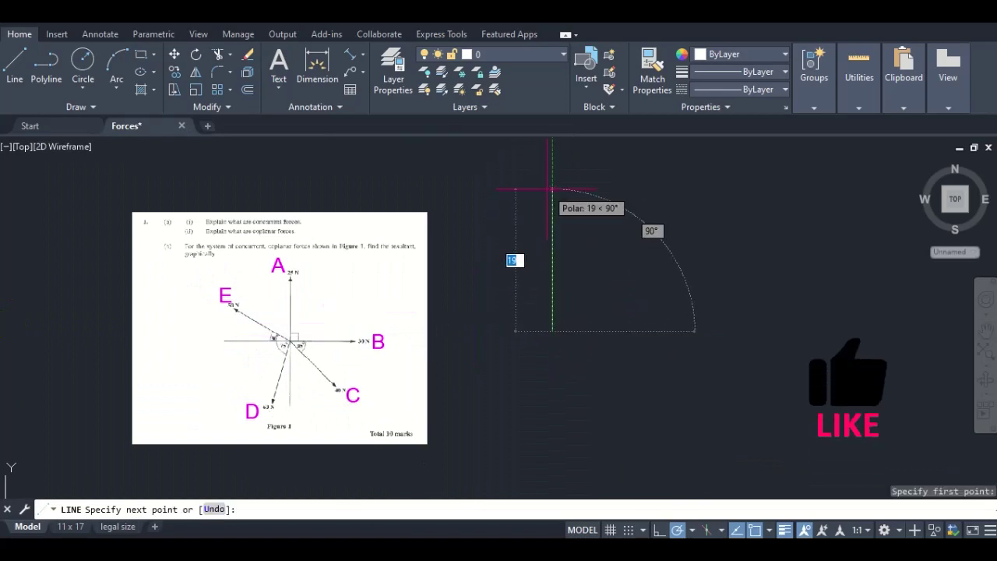
- Draw the first three polygon sides: 25 up, 30 right, 40 diagonally down-right
text(25)
key(Return)
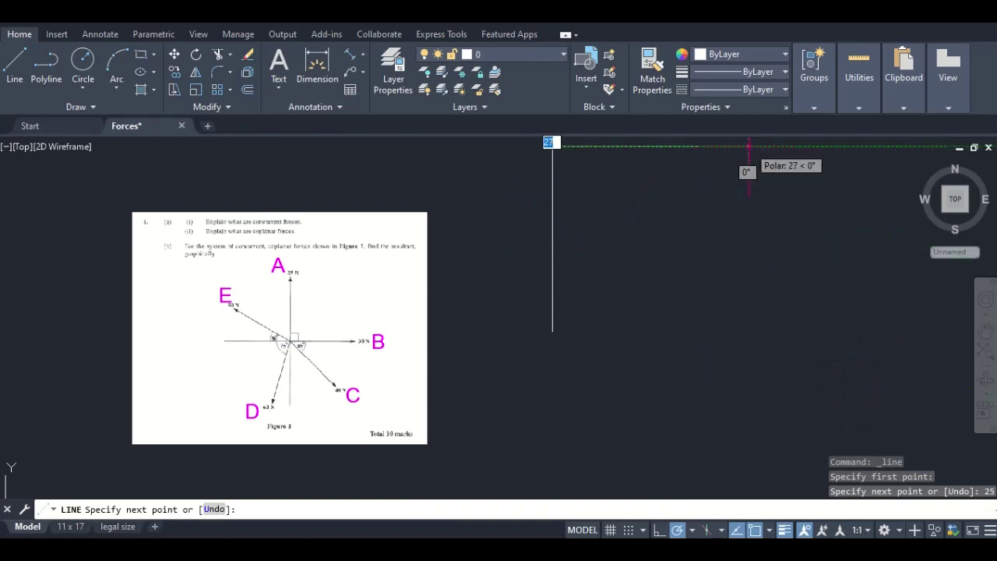
text(30)
key(Return)
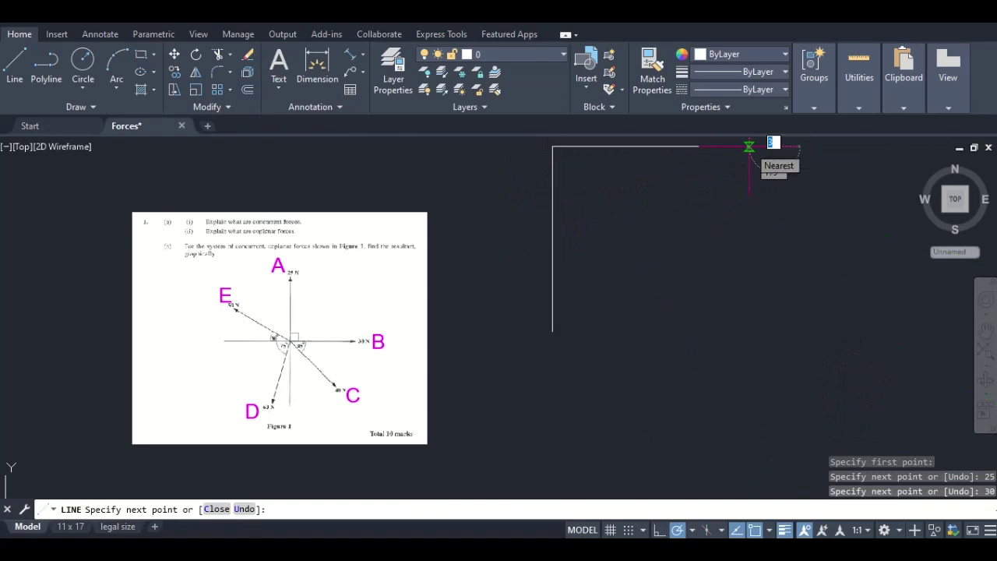
scroll(367, 335, up, 5)
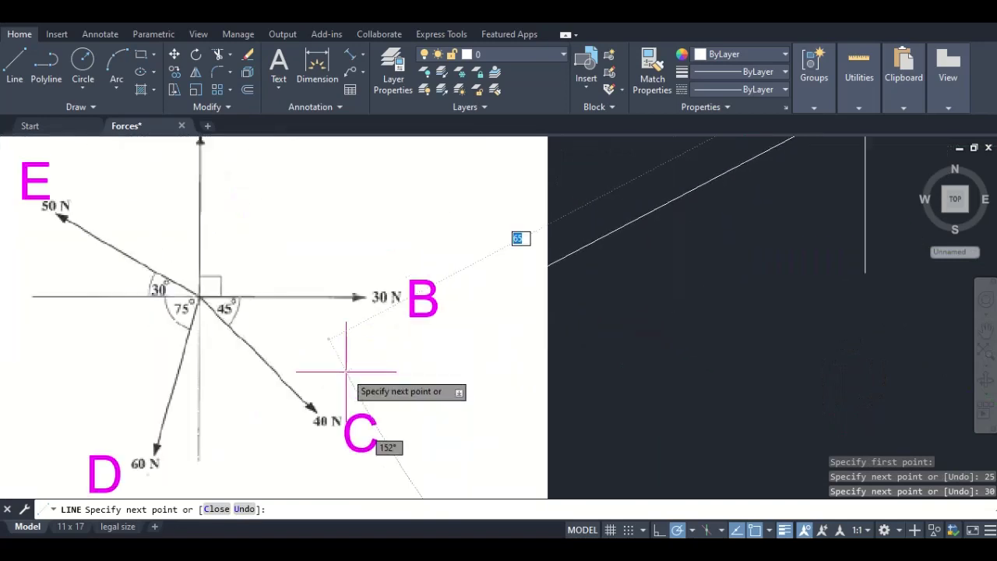
scroll(263, 353, down, 6)
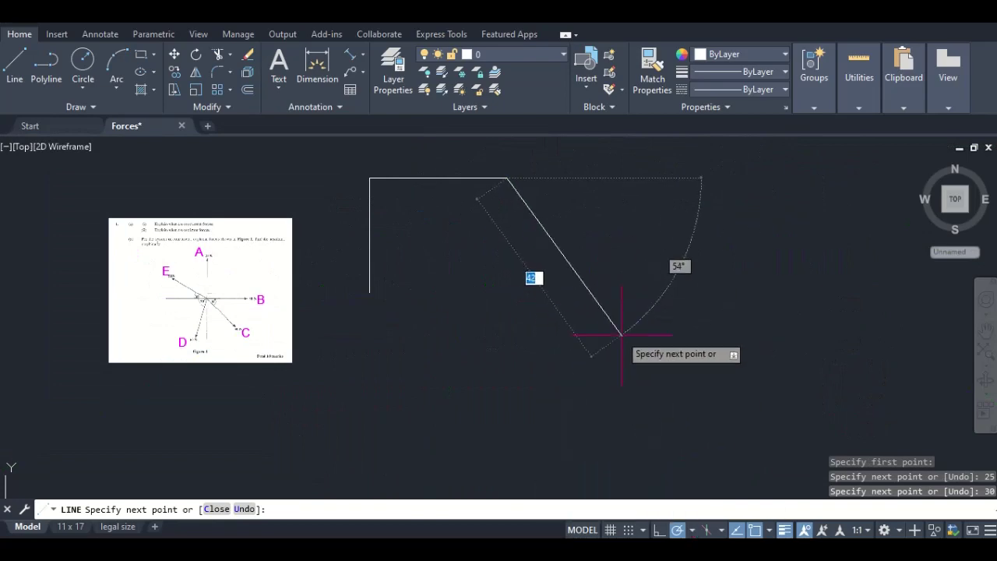
scroll(226, 327, up, 5)
scroll(234, 341, down, 5)
text(40)
key(Return)
scroll(213, 355, up, 4)
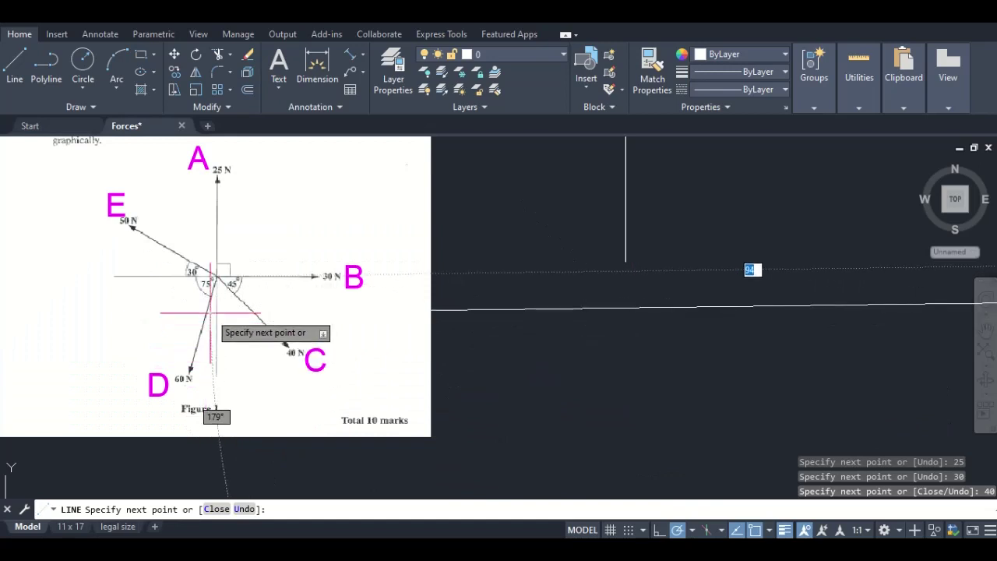
key(Escape)
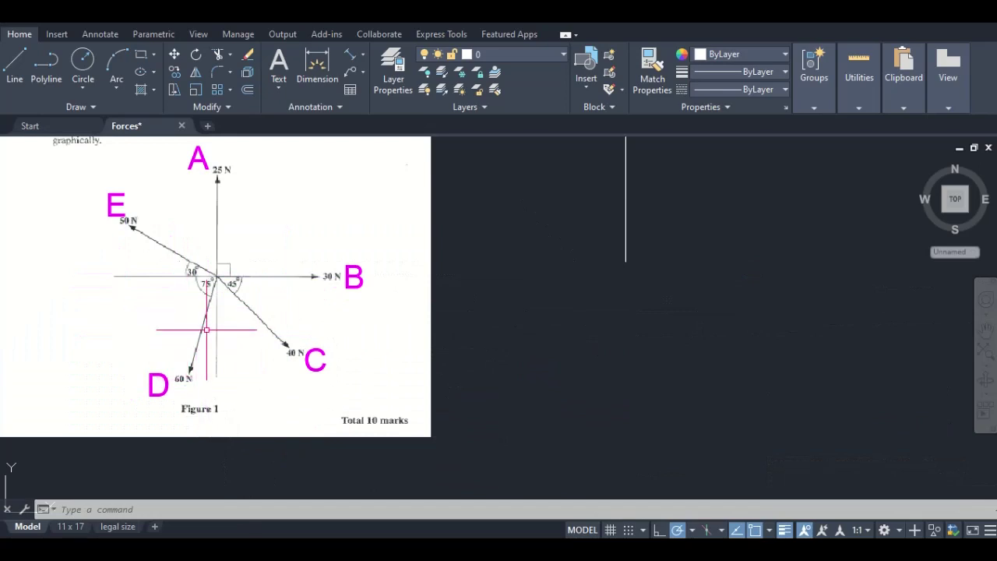
scroll(209, 326, up, 2)
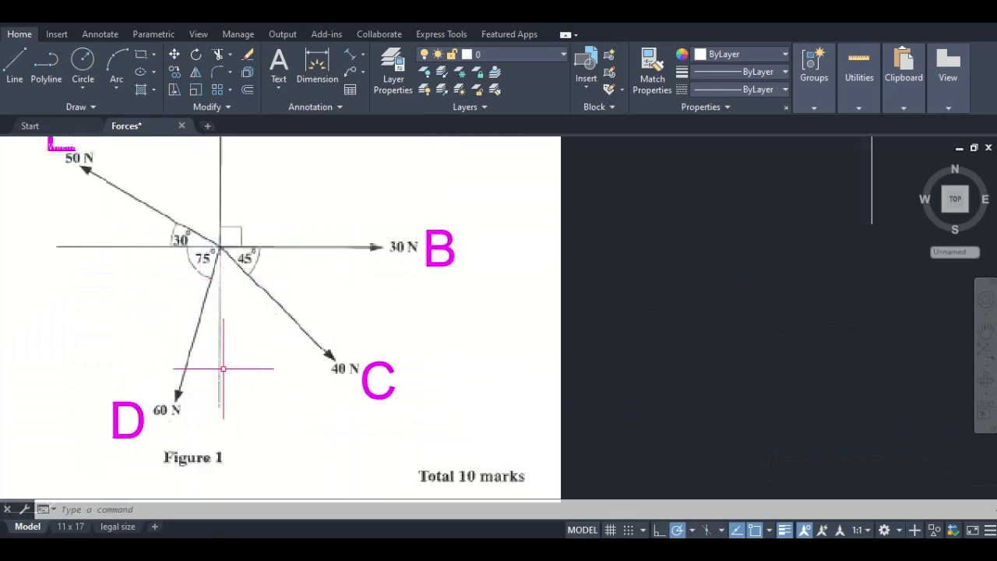
- In QuickCalc, compute 90−75 = 15, then 15+90 = 105 for the 60 N direction
key(ctrl+8)
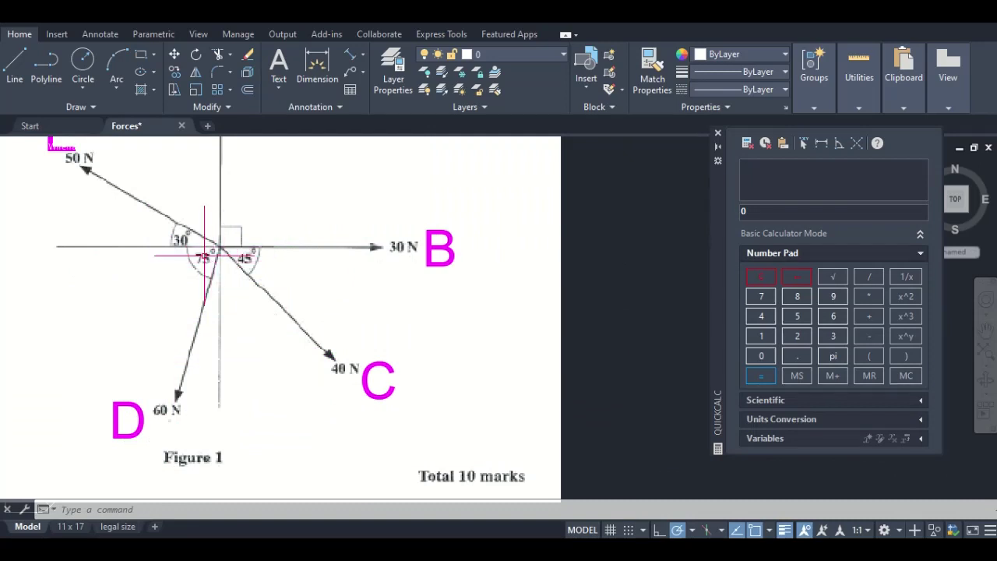
click(833, 303)
click(768, 301)
click(797, 316)
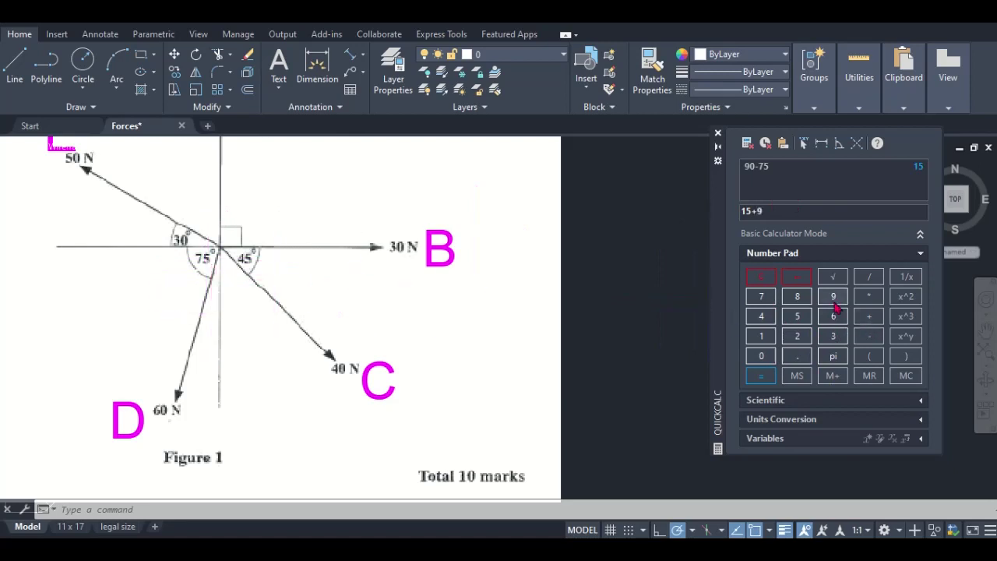
text(0)
key(Return)
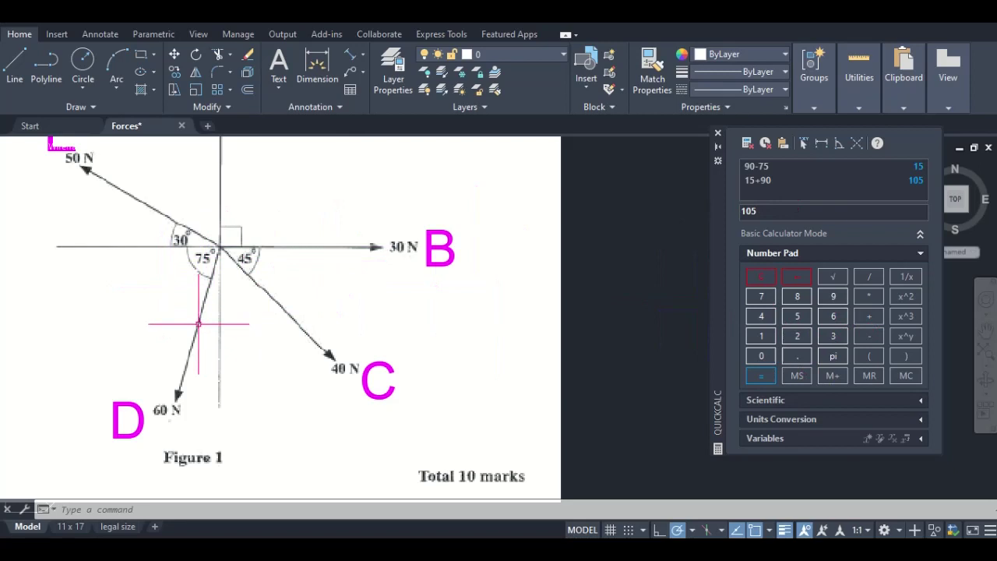
scroll(198, 323, down, 5)
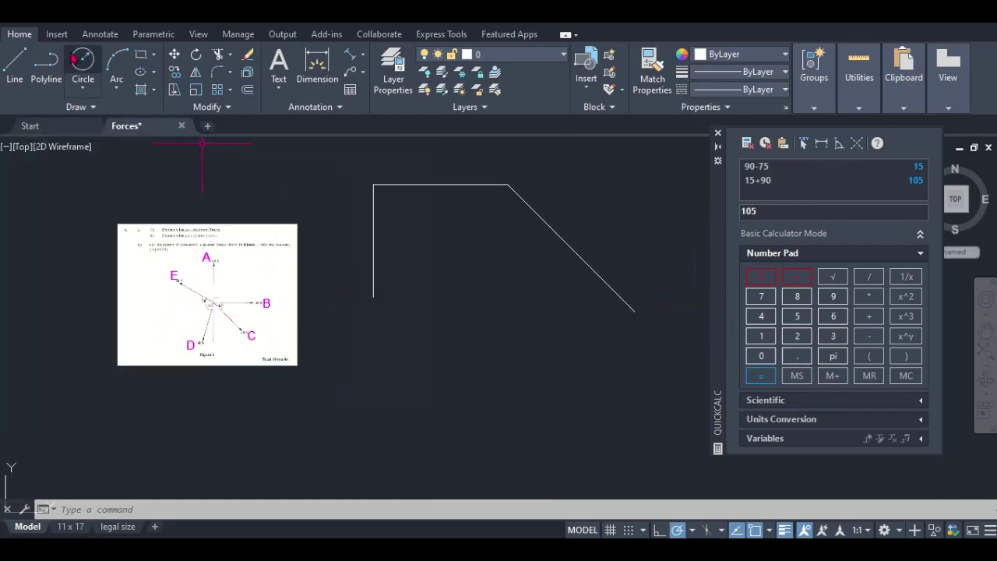
- Start a new line at the end of the 40 side and pan to make room
key(l)
key(space)
click(634, 311)
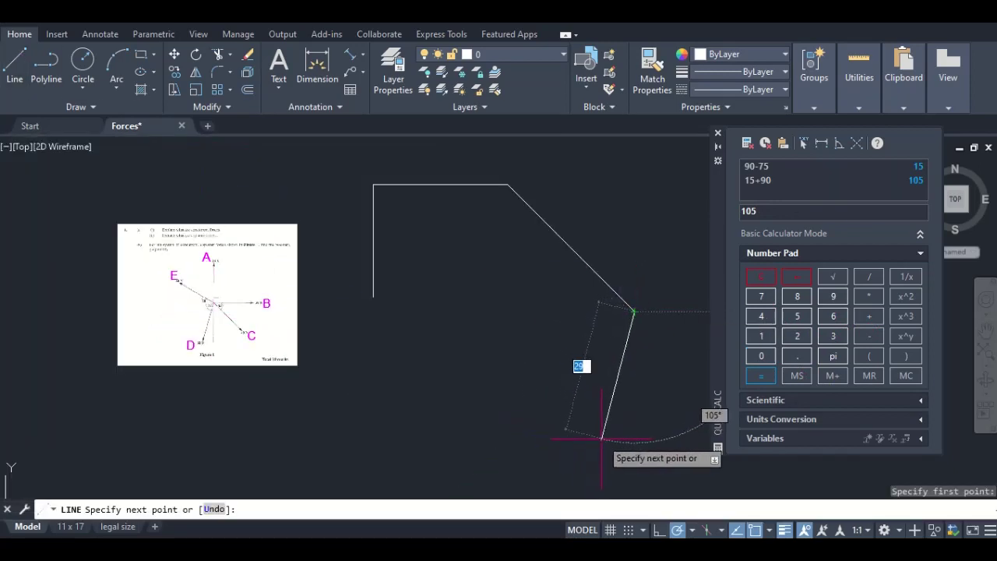
middle_drag(580, 417, 468, 354)
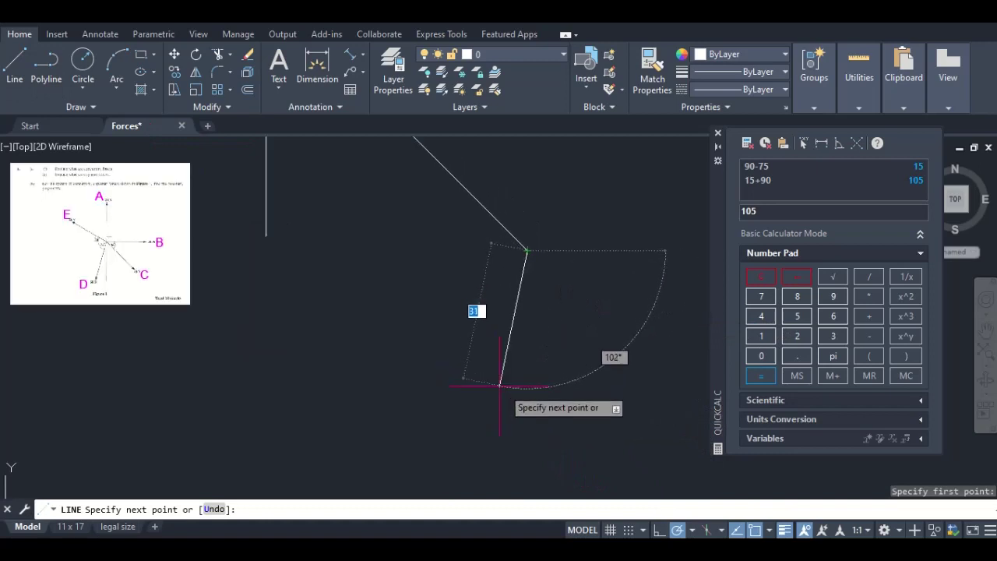
- Set the polar tracking increment to 15°
click(692, 530)
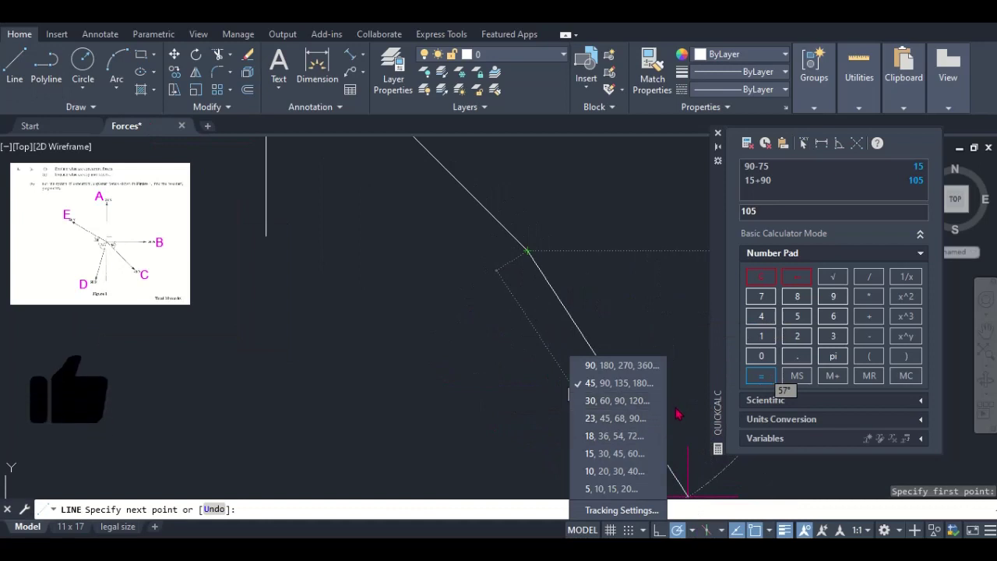
click(644, 458)
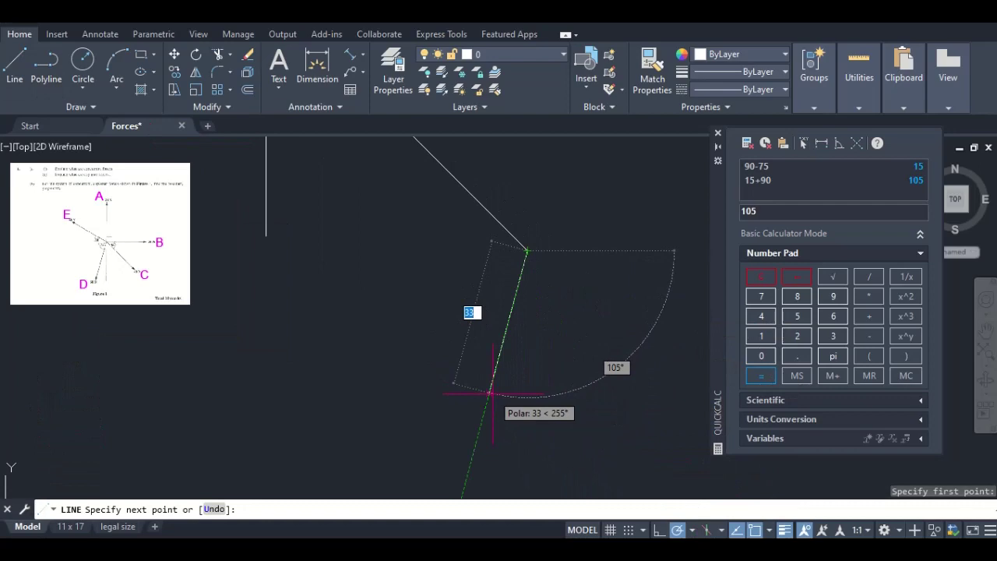
scroll(142, 283, up, 8)
scroll(156, 307, down, 10)
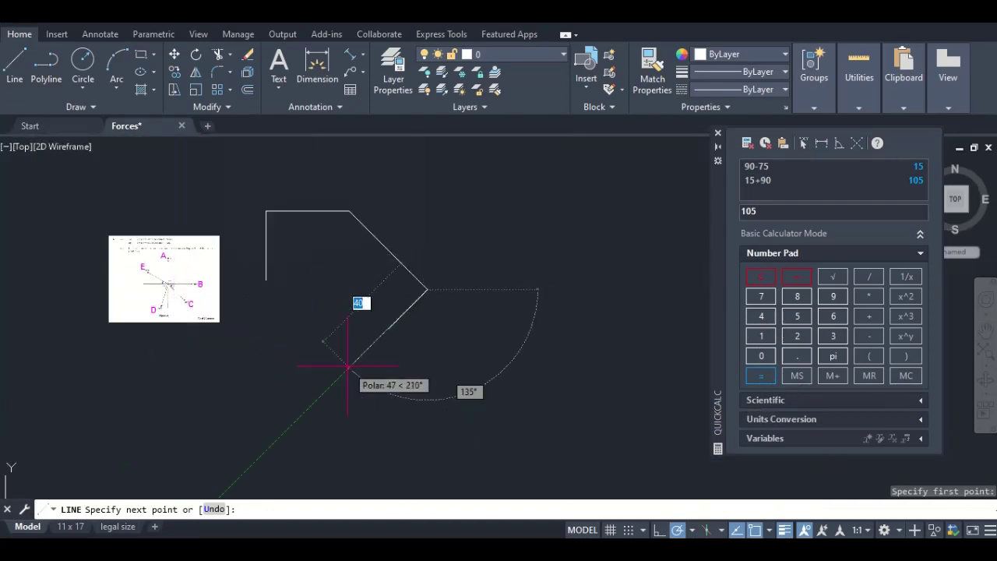
- Draw the fourth side, 60 units long at 105°
text(60)
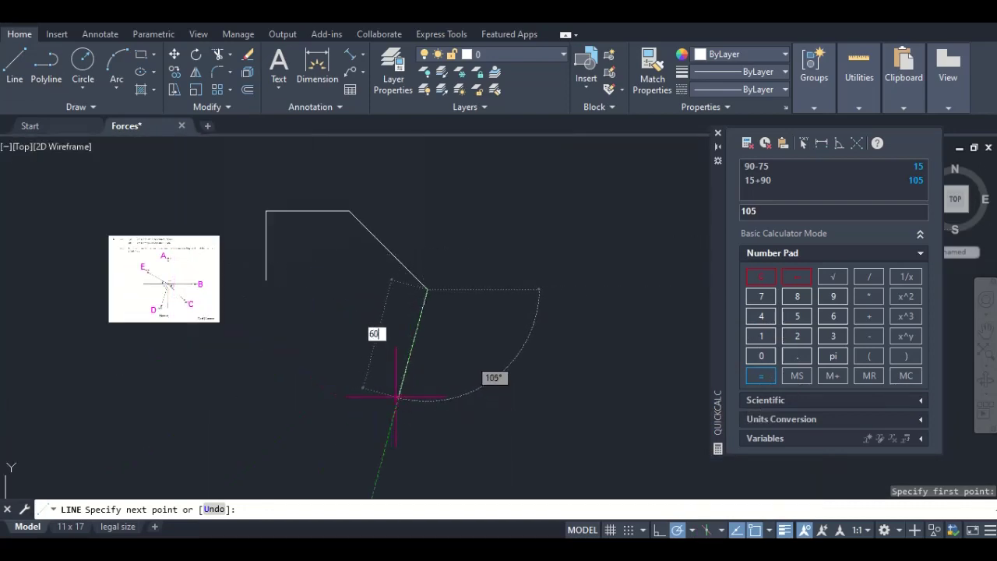
key(Return)
scroll(164, 282, up, 6)
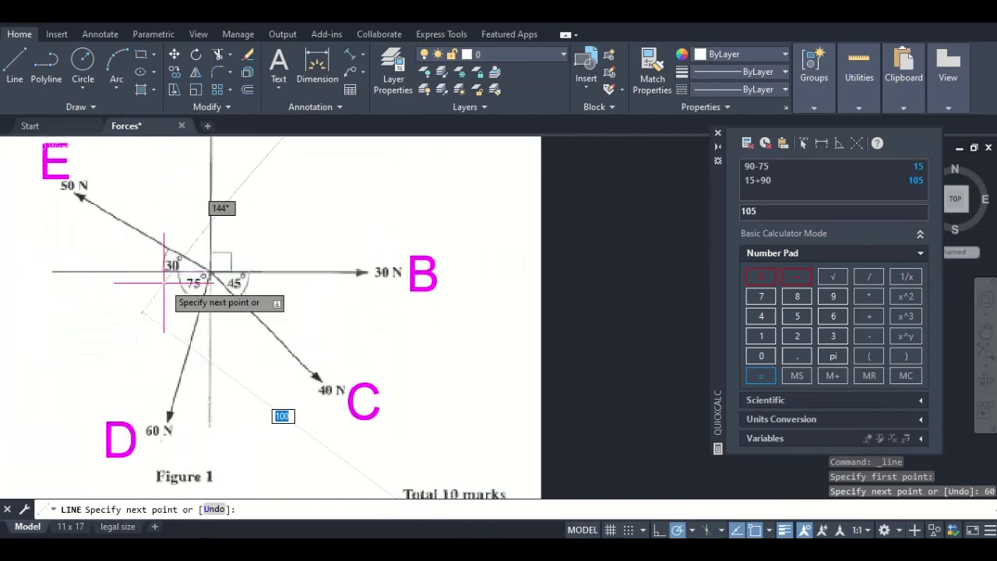
scroll(100, 205, down, 5)
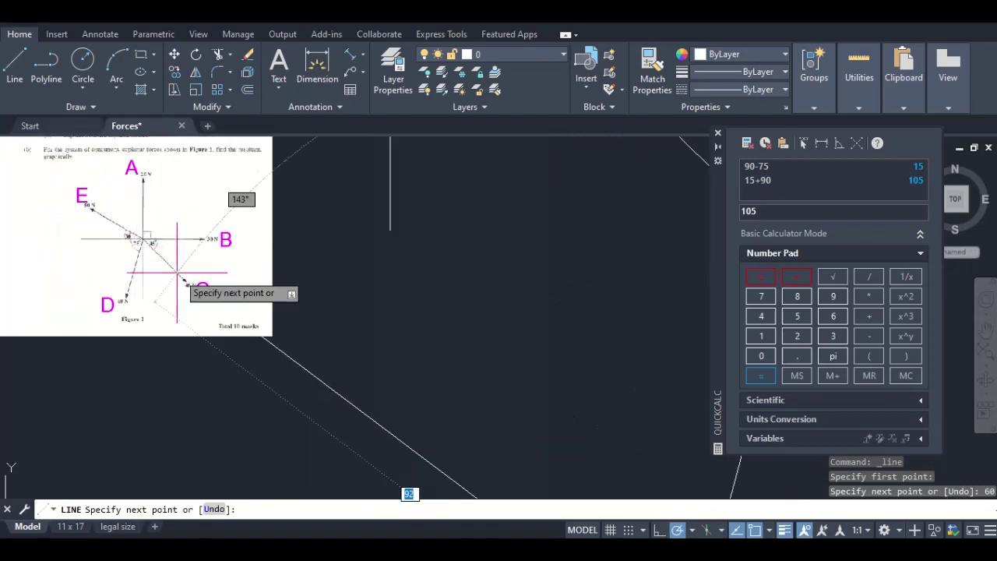
scroll(179, 274, down, 6)
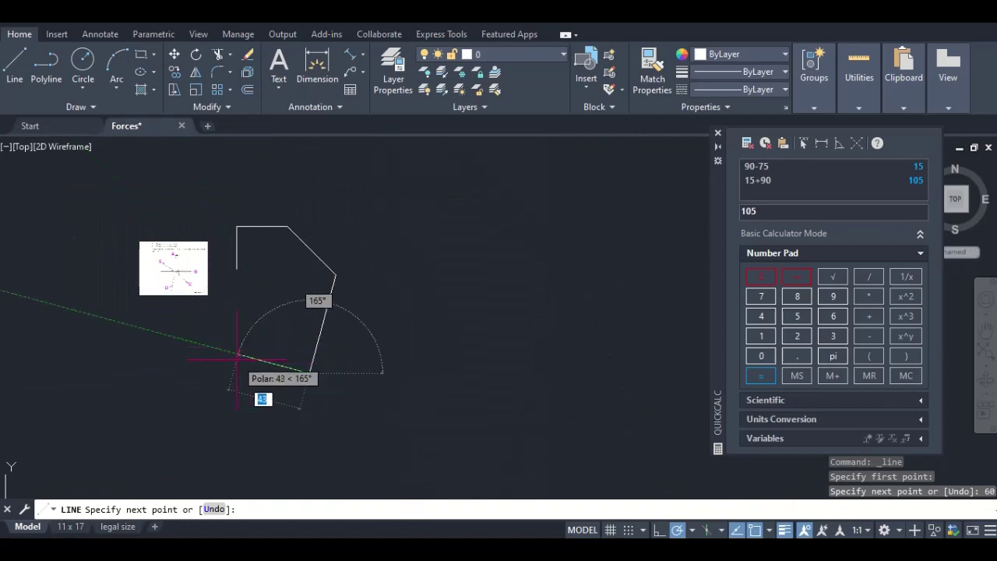
scroll(187, 273, up, 5)
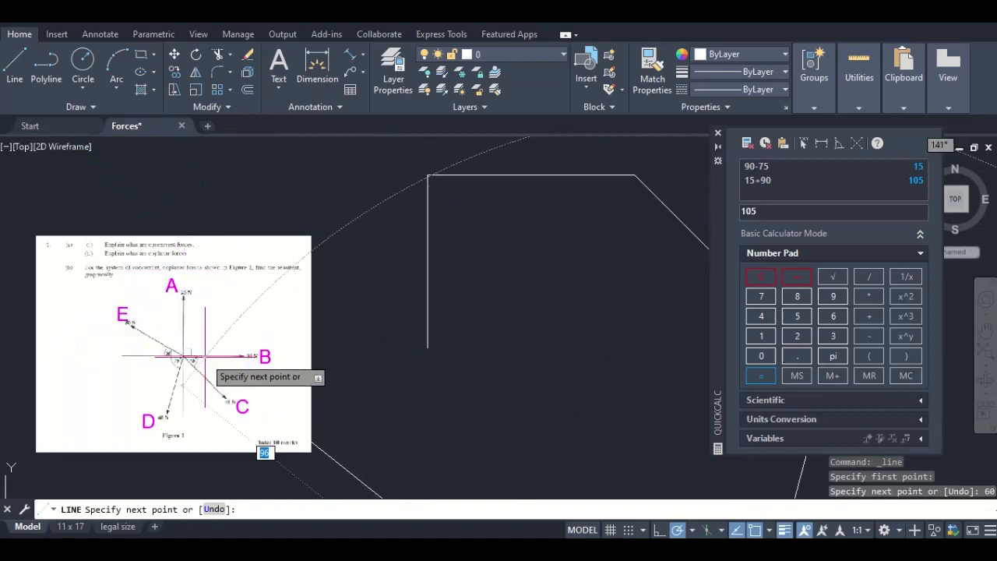
scroll(171, 356, up, 4)
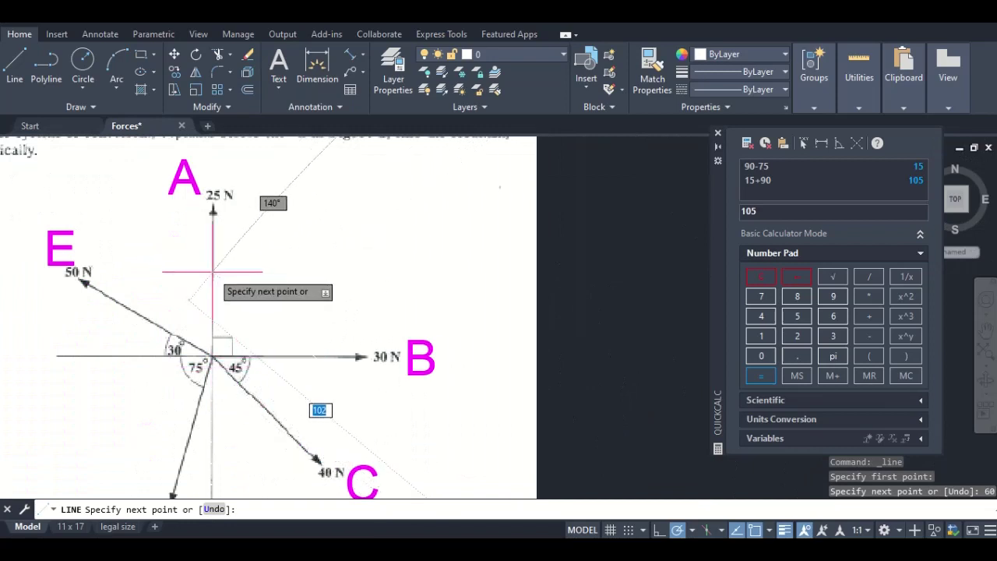
key(Escape)
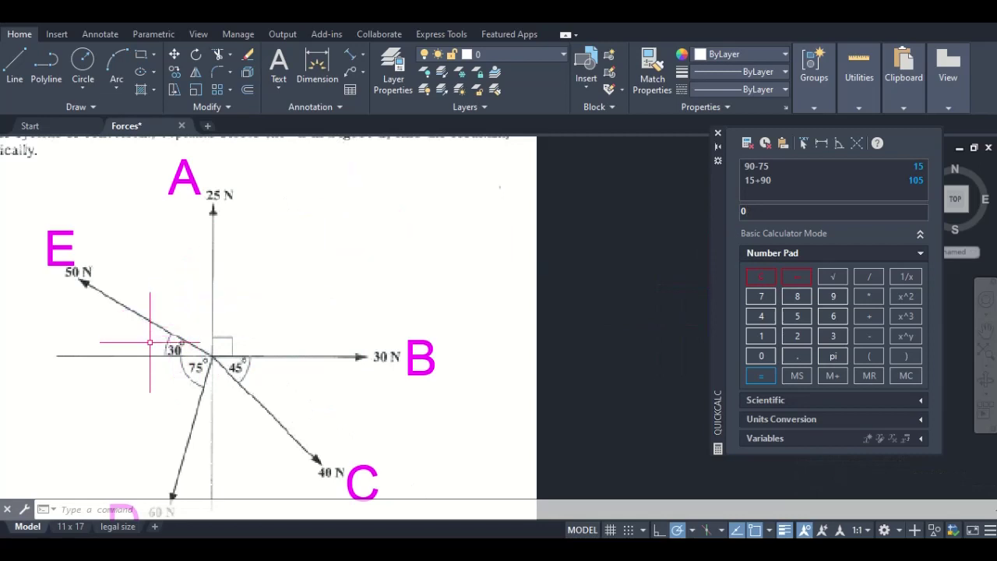
- Calculate the 50 N direction in QuickCalc: 90−30 = 60, then 60+90 = 150
click(838, 302)
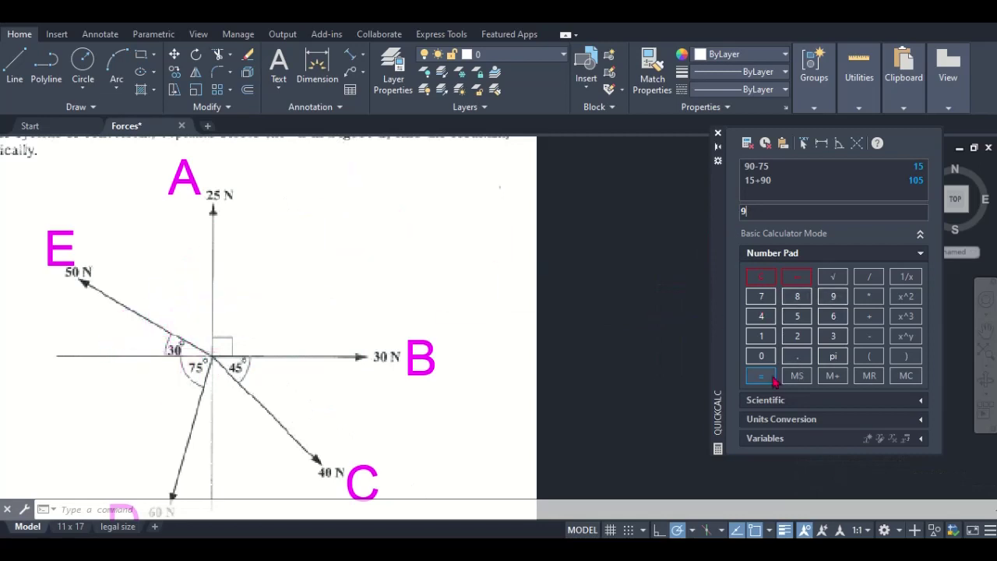
click(833, 336)
click(761, 356)
click(761, 375)
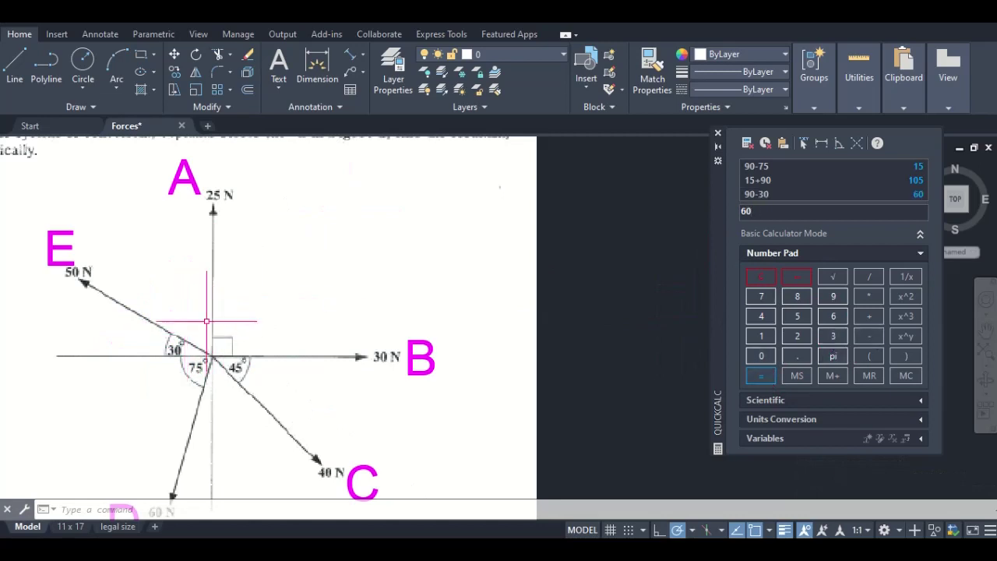
click(762, 356)
click(761, 375)
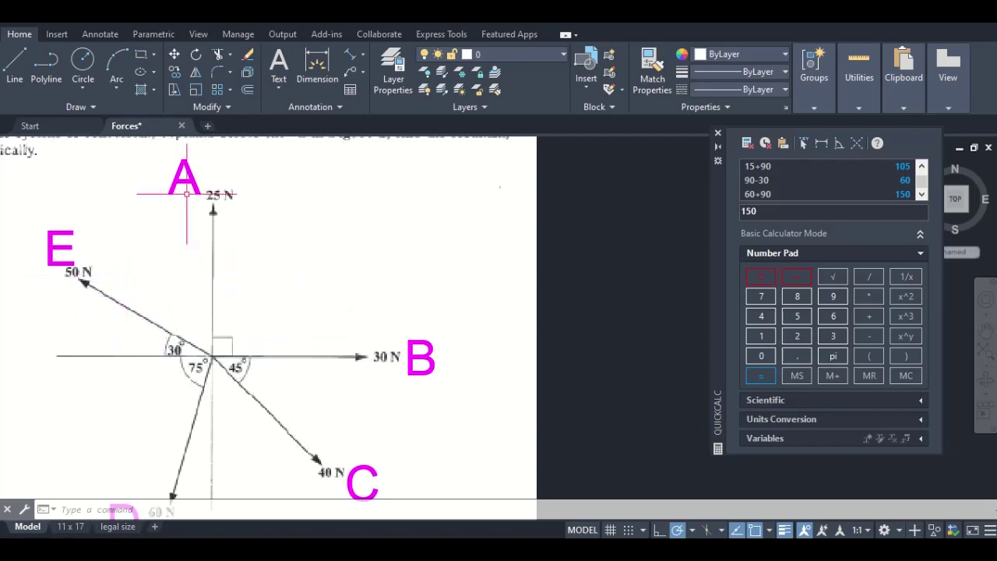
text(l)
key(Return)
scroll(389, 234, down, 5)
- Draw line e, 50 units at 150°, from the end of line d
click(539, 340)
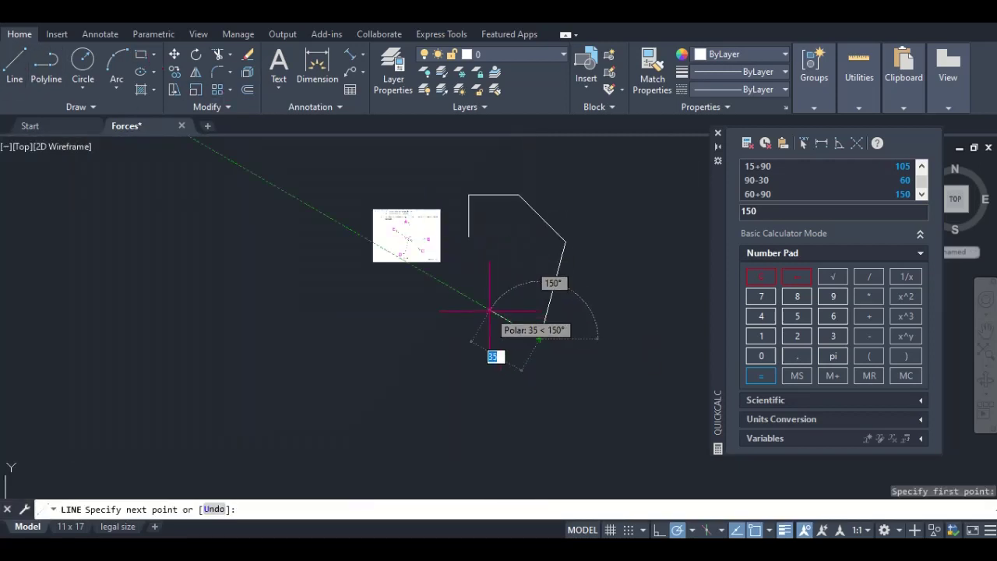
text(50)
key(Return)
key(Return)
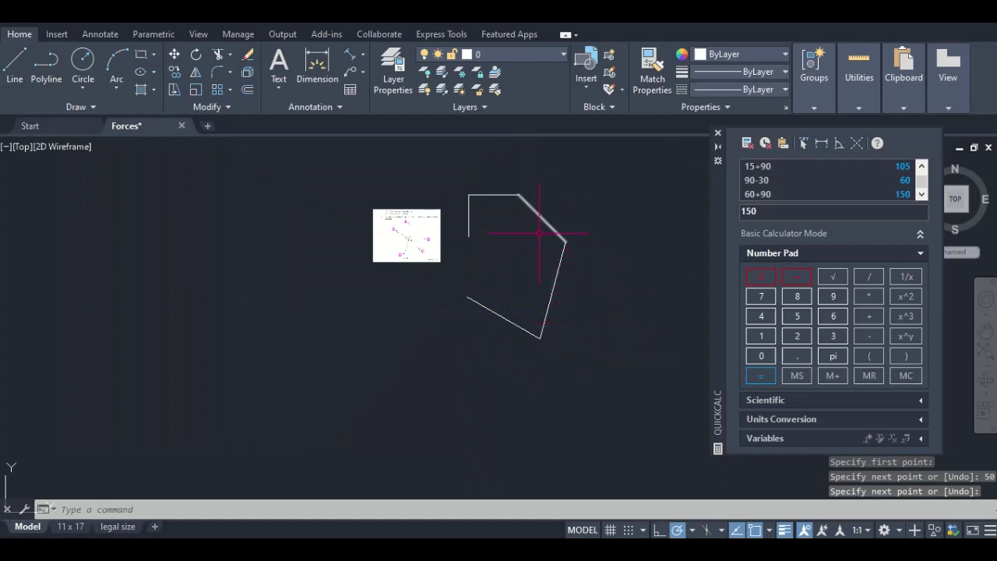
scroll(416, 210, up, 4)
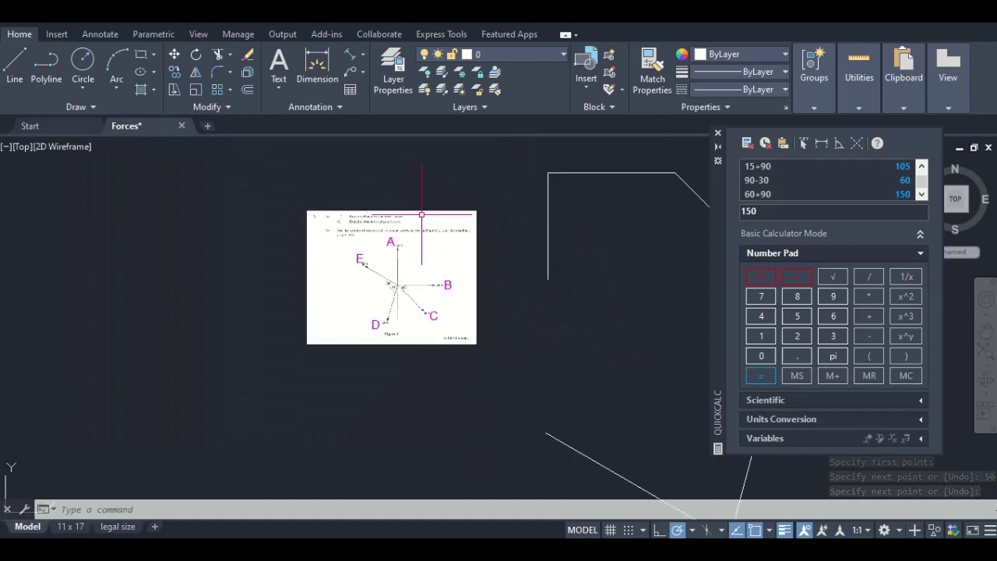
scroll(267, 270, down, 2)
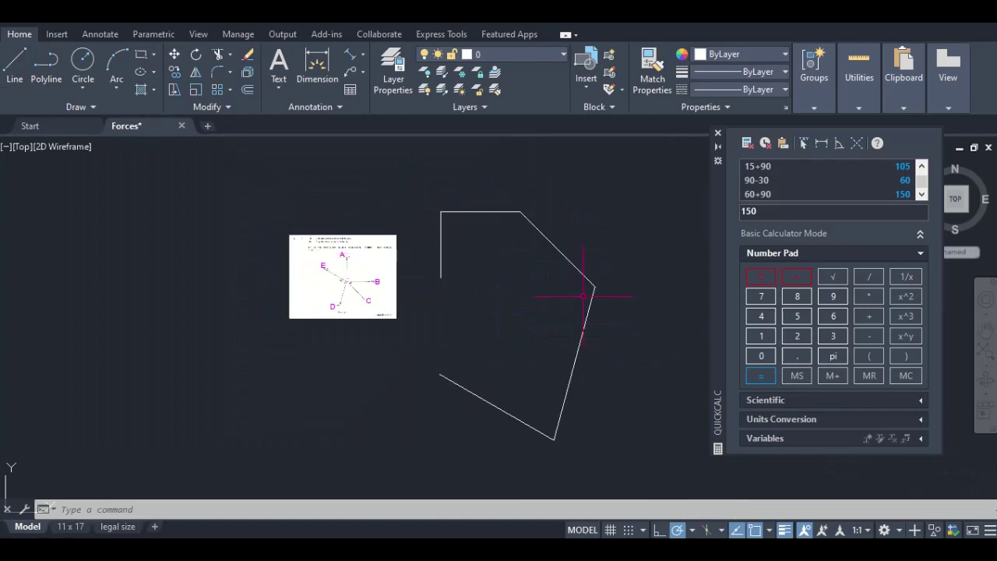
scroll(584, 296, up, 2)
scroll(458, 285, down, 2)
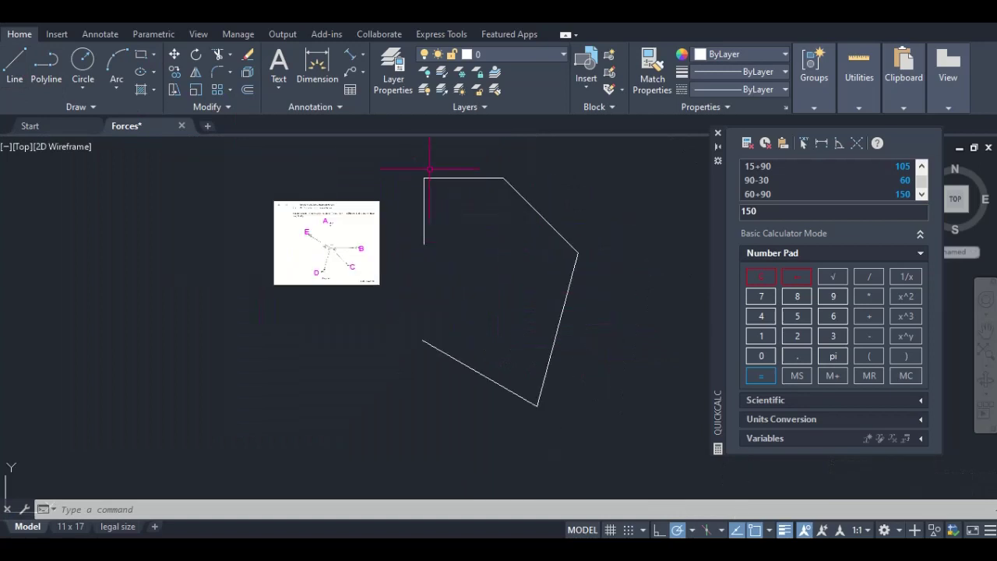
scroll(340, 403, down, 3)
scroll(406, 347, up, 4)
- Window-select all five force lines to check them, then clear the selection
click(330, 285)
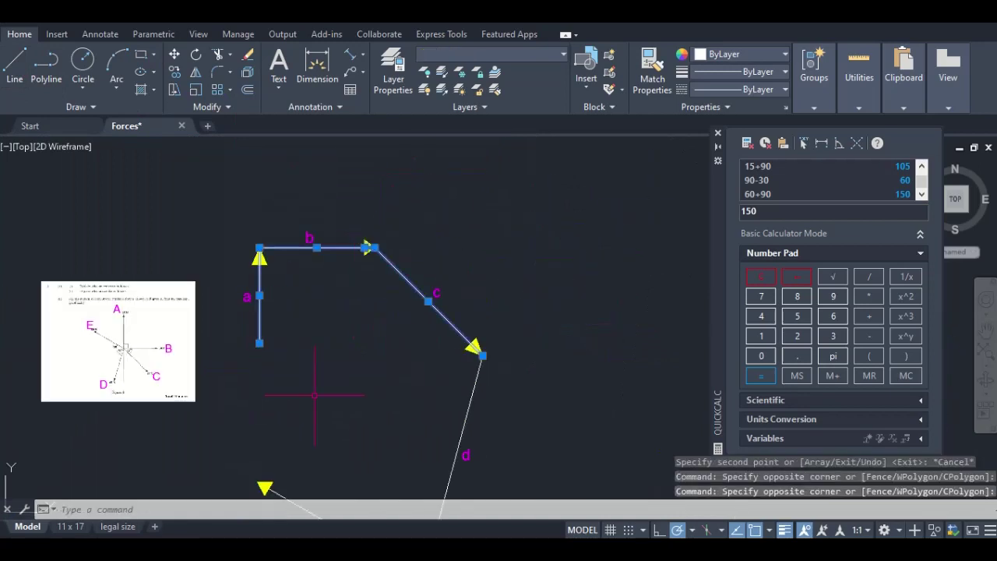
middle_drag(316, 396, 316, 272)
click(375, 421)
click(374, 420)
key(Escape)
scroll(533, 332, down, 2)
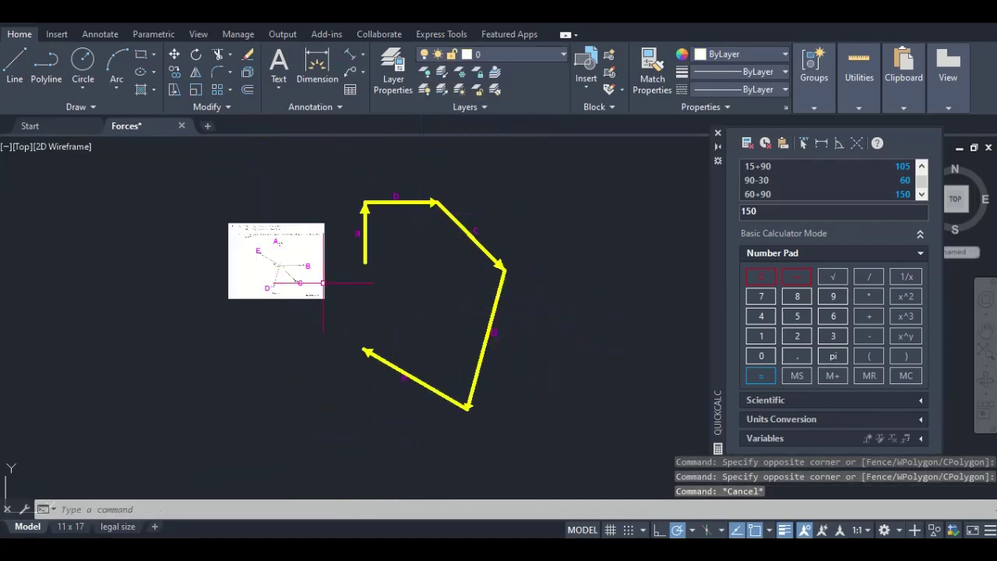
- Zoom around the force polygon to review its length and angle dimensions
scroll(294, 279, up, 4)
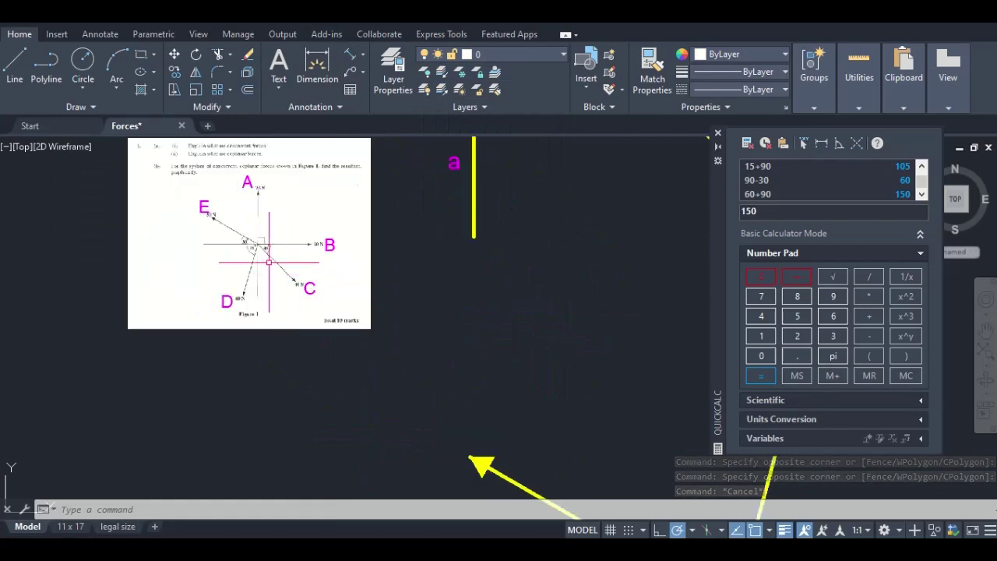
scroll(272, 249, up, 2)
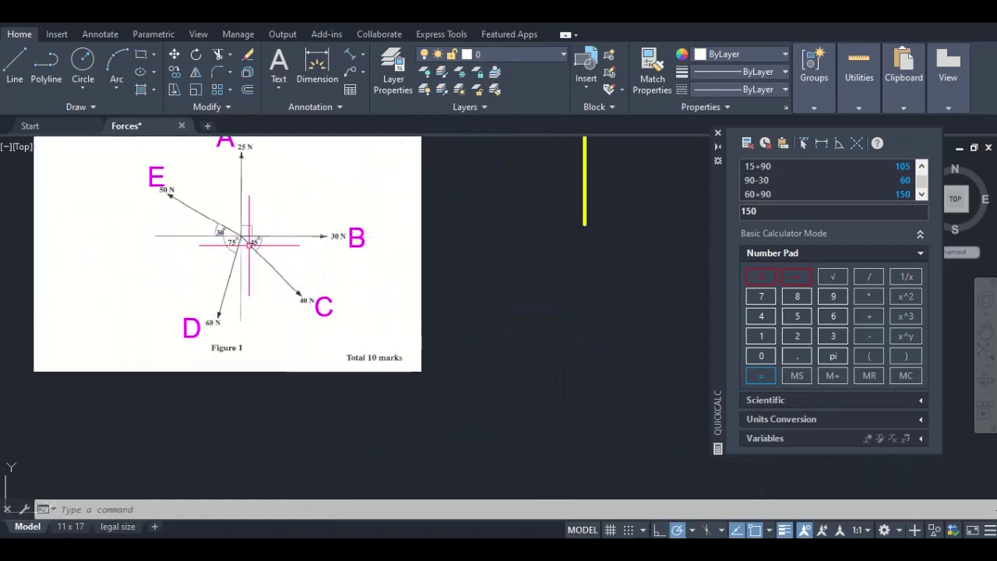
scroll(276, 281, down, 6)
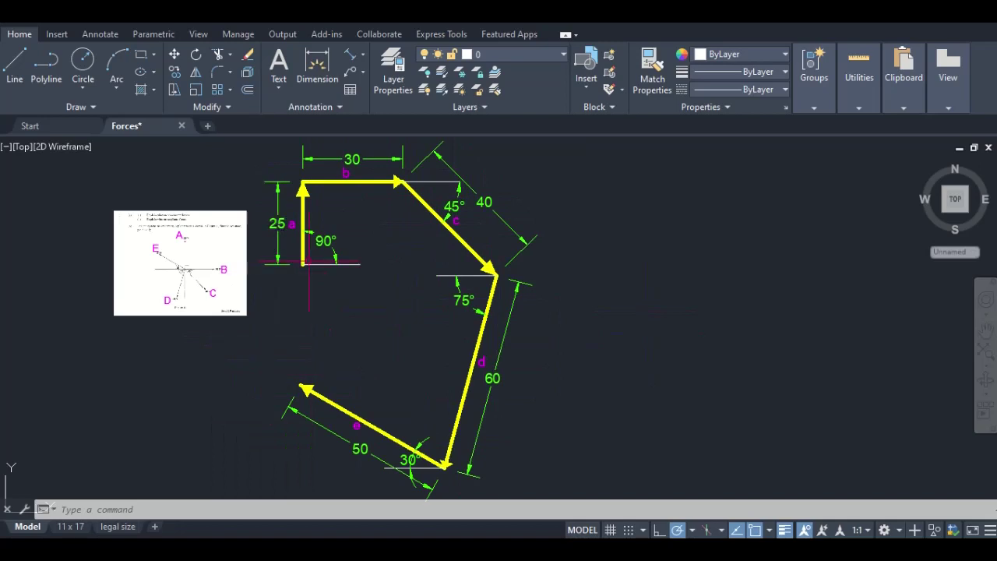
- Make OBJECT the current layer
click(525, 60)
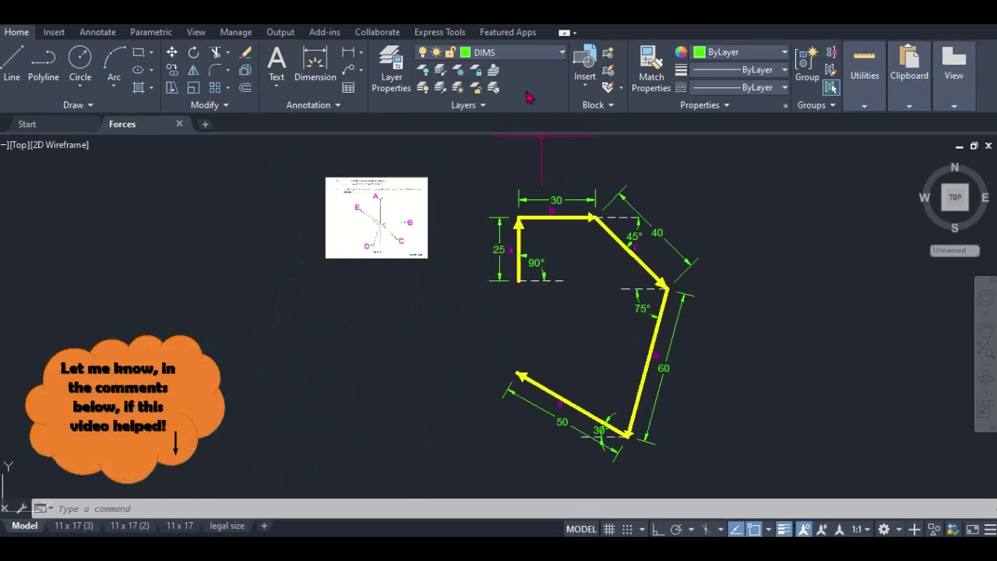
click(514, 52)
click(478, 192)
text(l)
key(Return)
- Draw the vertical resultant from line e's tail up to line a's start
scroll(518, 374, up, 4)
click(525, 382)
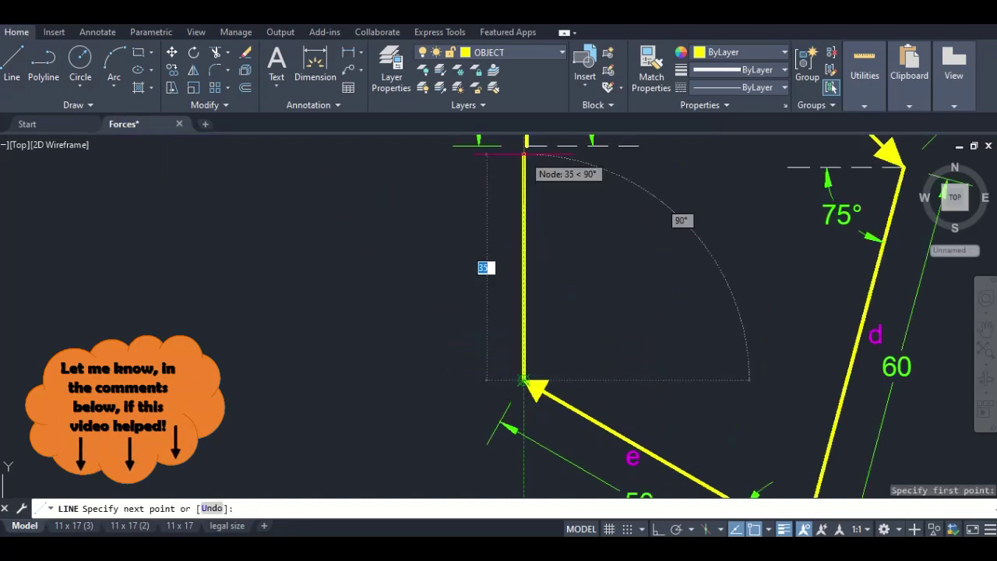
click(525, 160)
scroll(525, 161, up, 5)
key(Escape)
scroll(560, 252, down, 8)
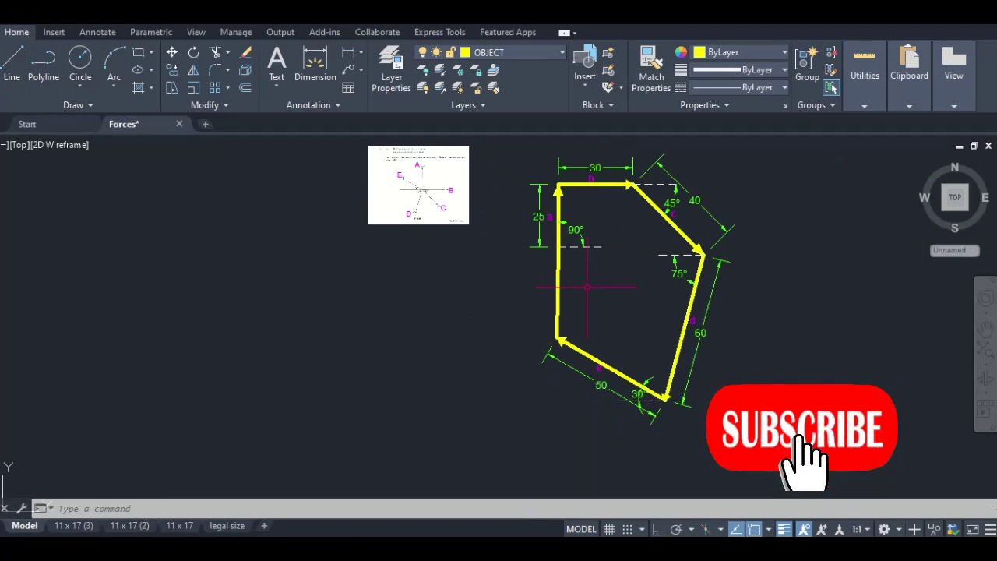
middle_drag(586, 286, 503, 269)
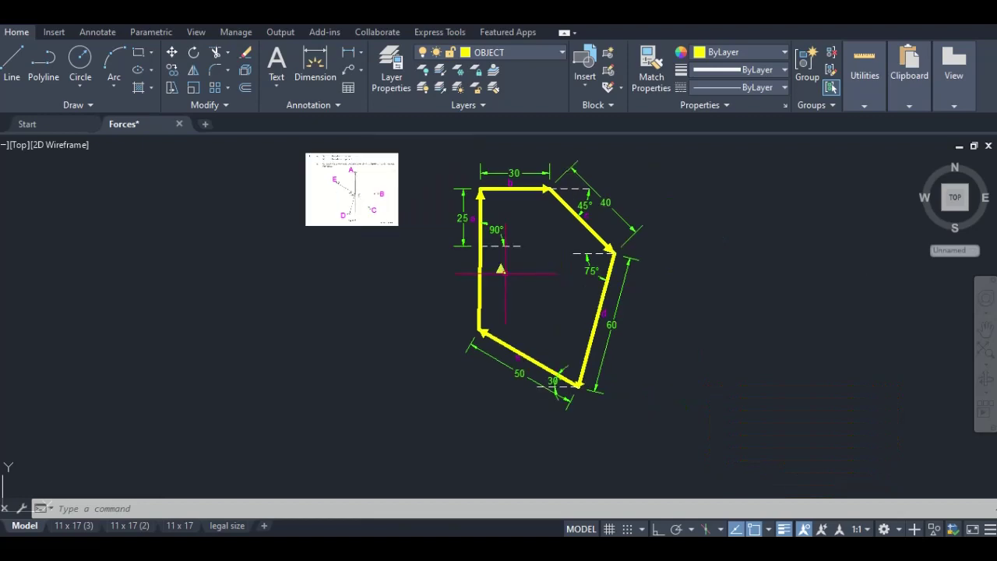
scroll(505, 272, up, 2)
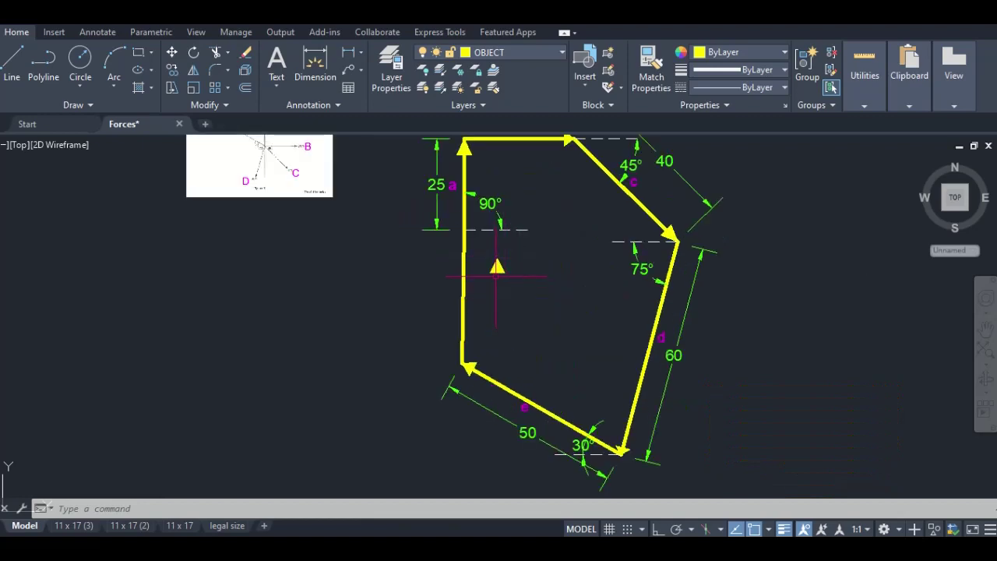
scroll(496, 273, down, 2)
scroll(495, 264, up, 2)
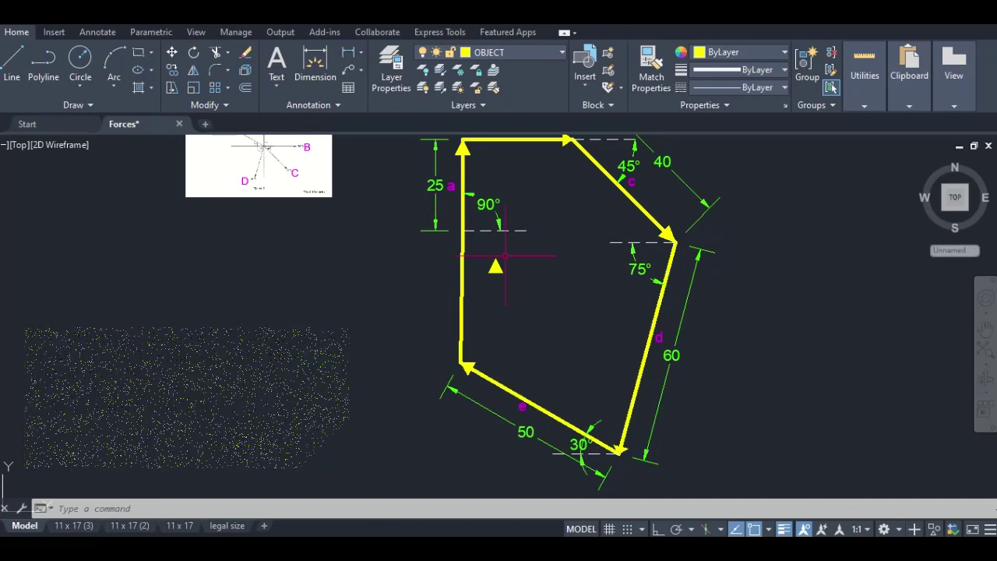
scroll(292, 200, up, 5)
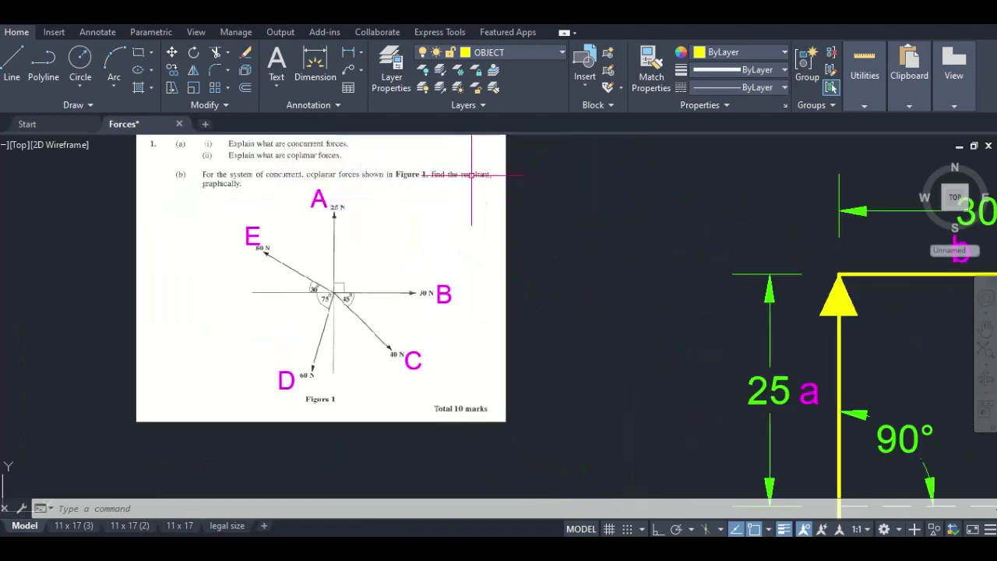
scroll(465, 176, down, 3)
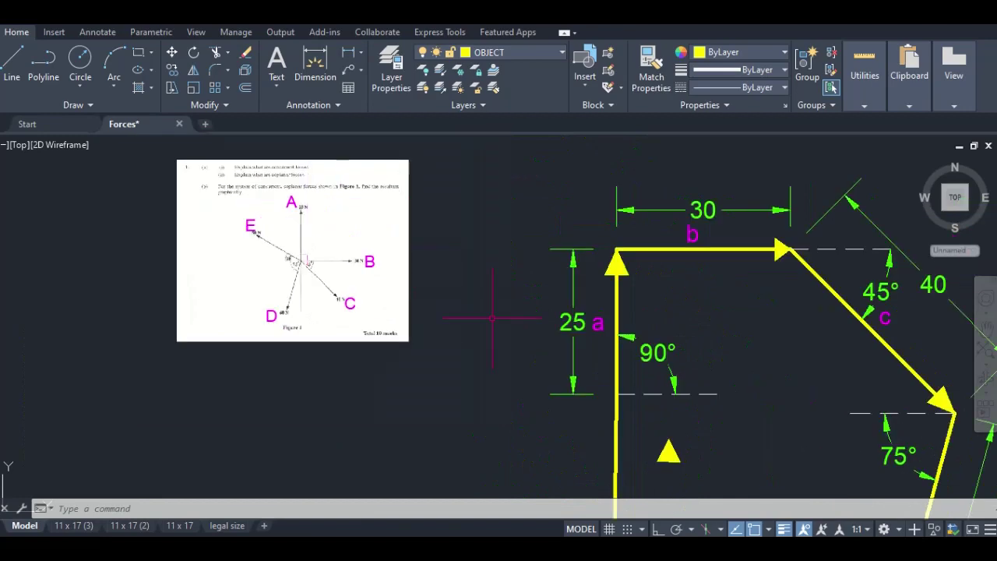
- Mirror the arrowhead triangle across a horizontal line, deleting the upward original
middle_drag(478, 312, 601, 287)
click(636, 255)
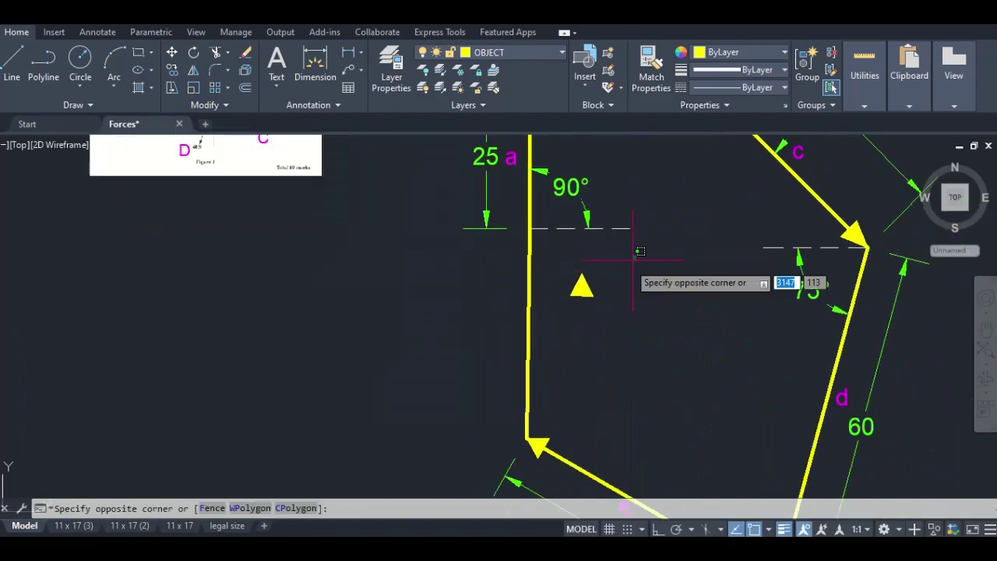
click(563, 327)
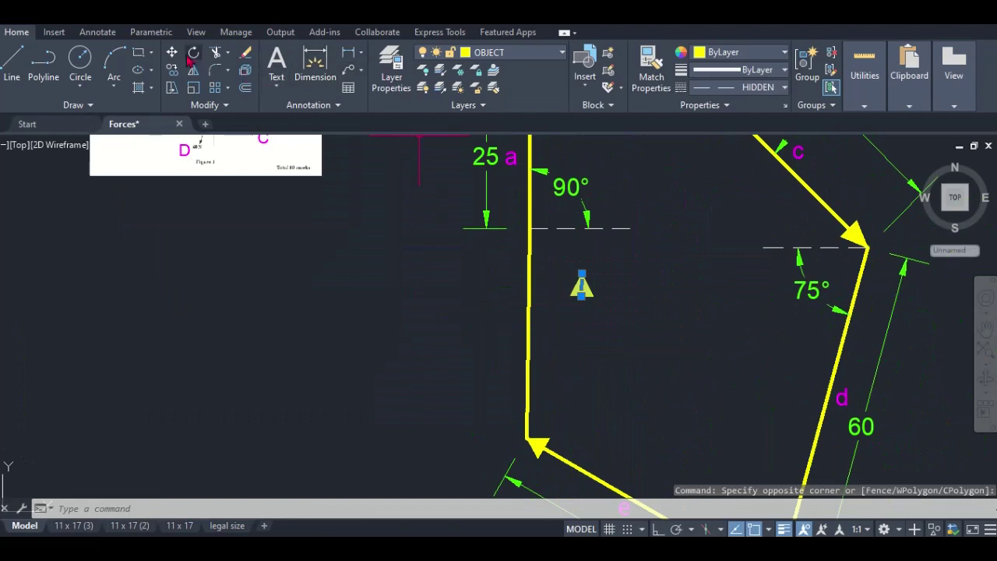
click(193, 69)
click(580, 275)
key(F8)
click(696, 276)
text(y)
key(Return)
- Move the flipped arrowhead onto the resultant line
click(368, 186)
click(172, 52)
click(581, 251)
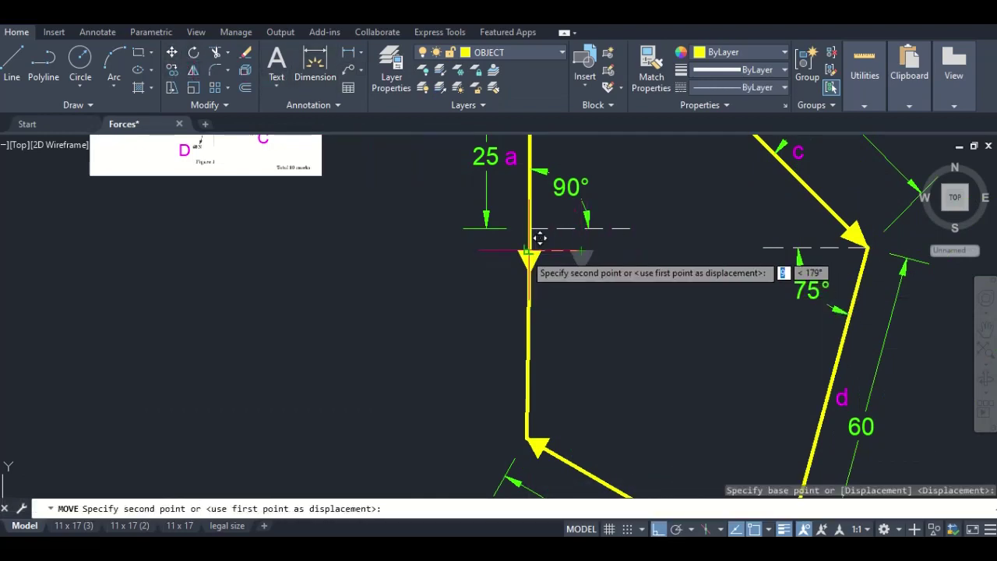
click(530, 248)
scroll(598, 331, down, 2)
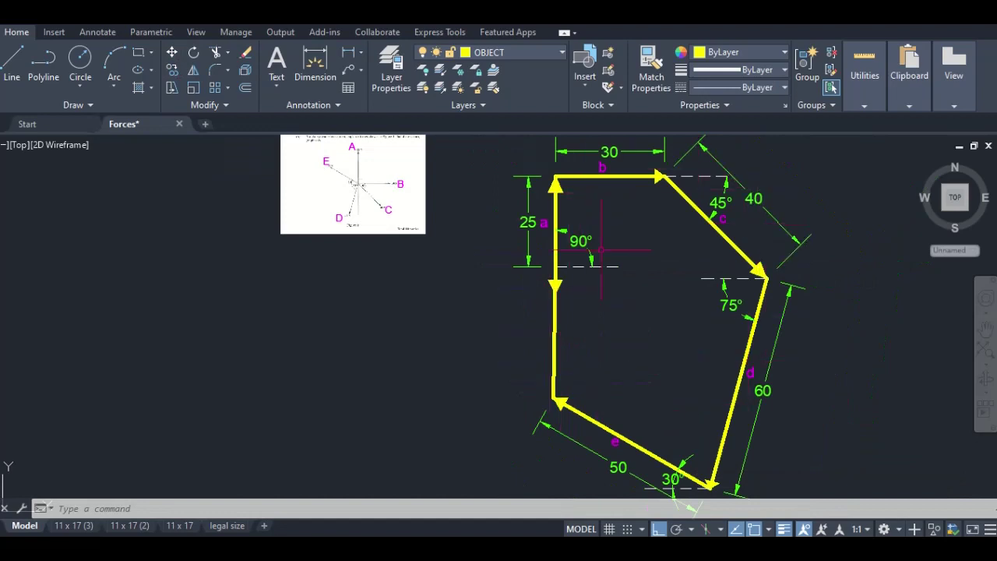
- Change the resultant segment's linetype to HIDDEN dashed
click(554, 320)
click(764, 89)
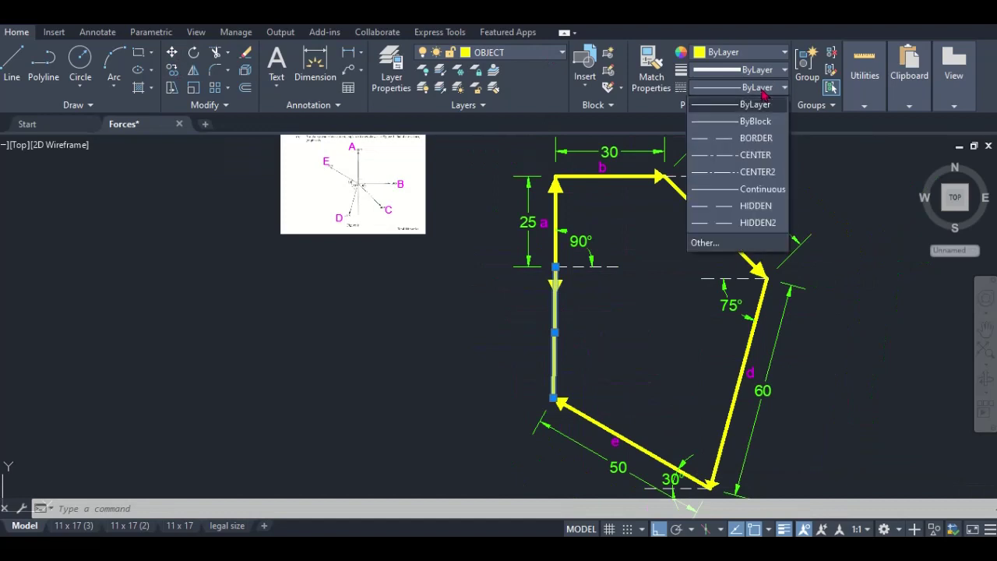
click(754, 206)
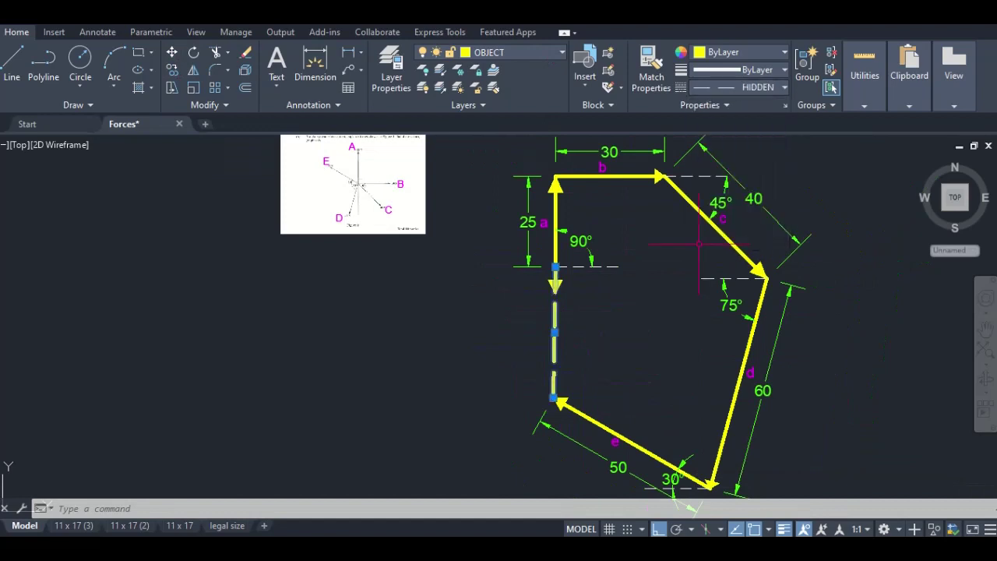
key(Escape)
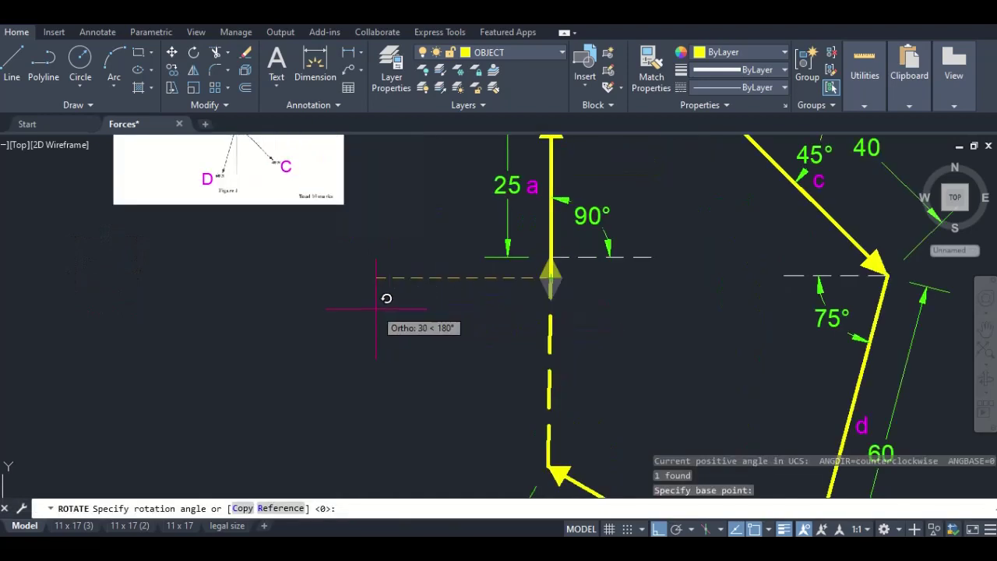
- Try rotating the resultant arrow, then undo the rotation
click(473, 304)
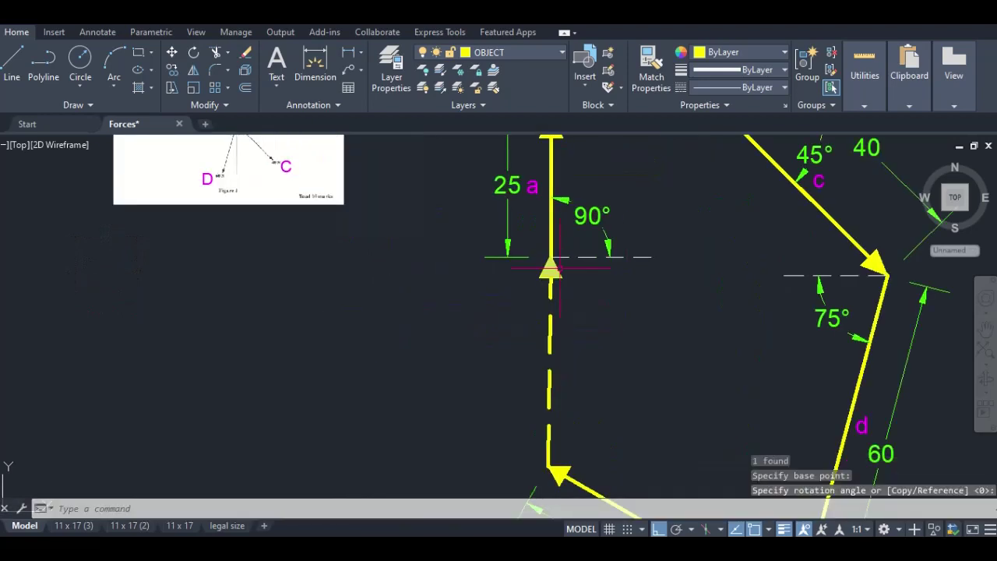
scroll(555, 268, down, 2)
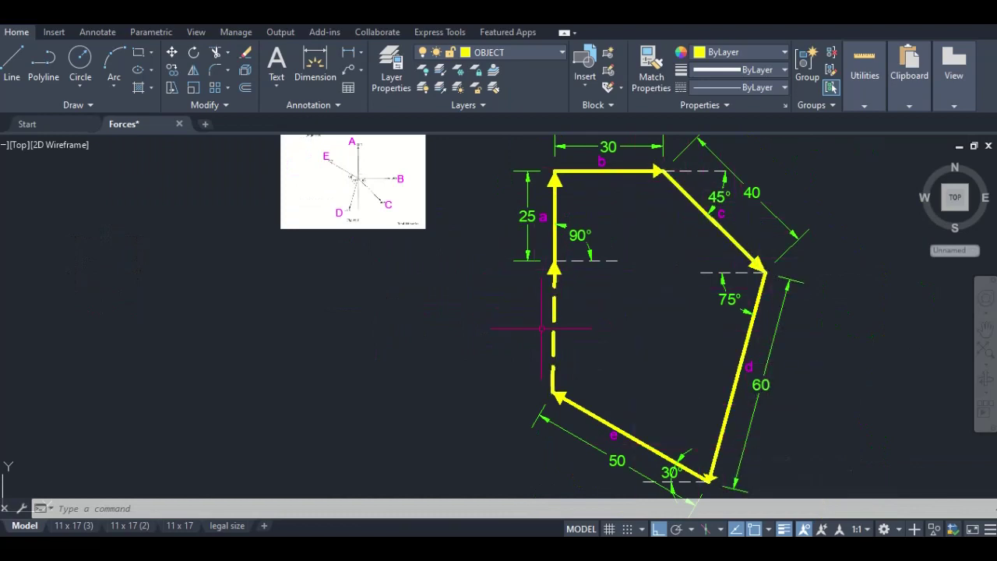
key(ctrl+z)
key(ctrl+z)
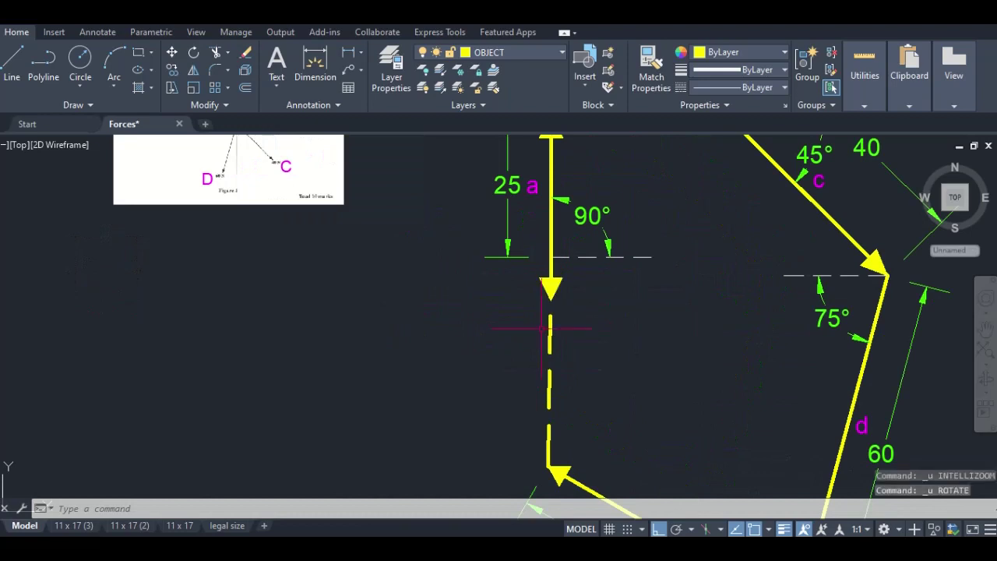
scroll(543, 328, down, 2)
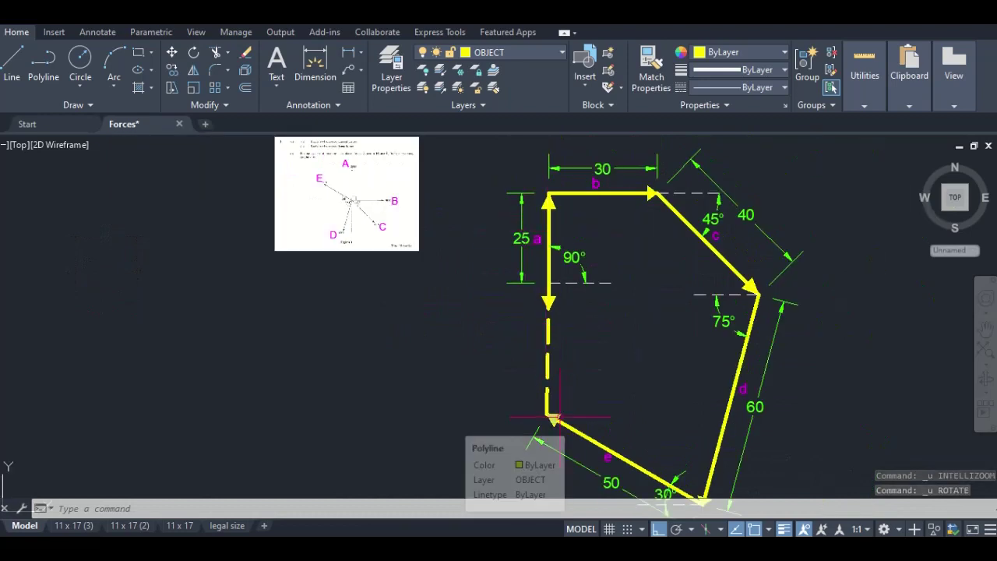
- Select the dashed resultant segment to inspect it
click(548, 350)
scroll(581, 290, up, 4)
scroll(473, 295, down, 2)
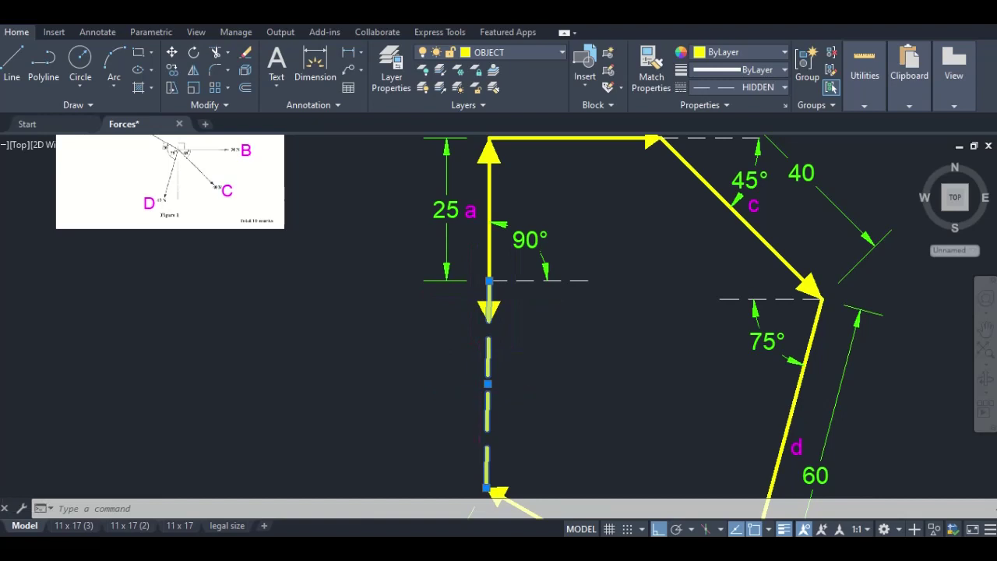
scroll(462, 382, down, 2)
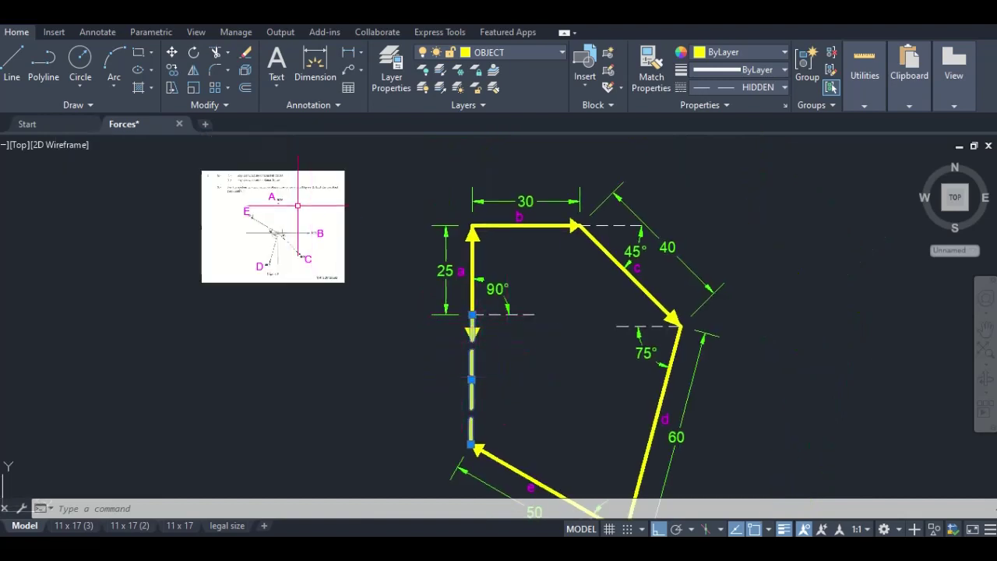
scroll(291, 192, up, 4)
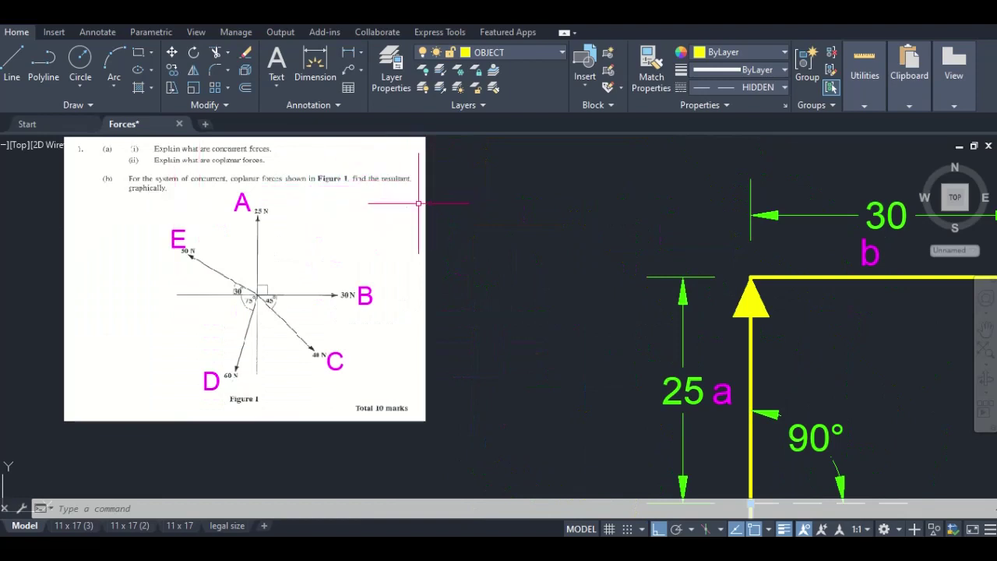
scroll(622, 257, down, 5)
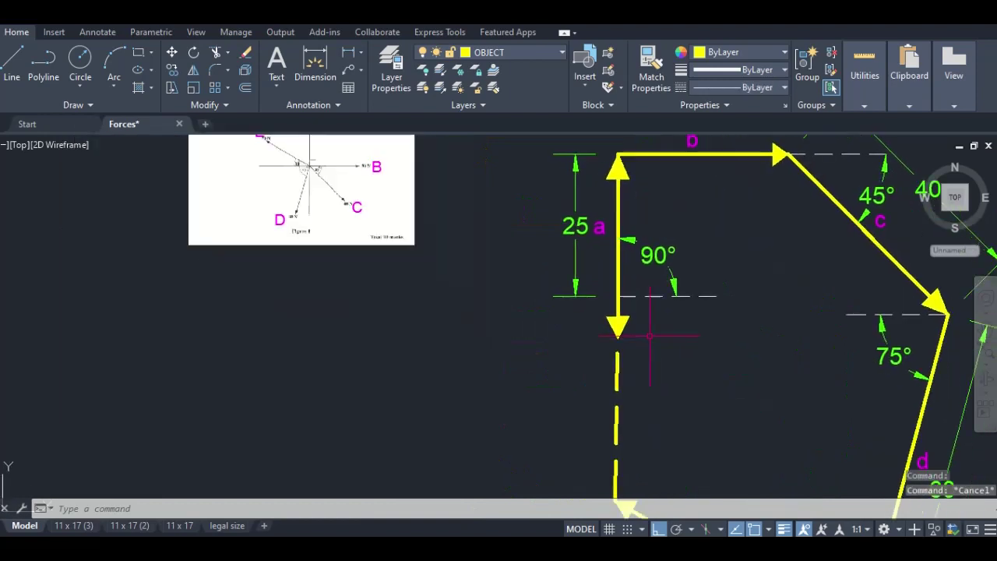
- Add an aligned 36 dimension to the resultant, matched to the 25 dimension's style
click(359, 52)
click(323, 100)
scroll(645, 329, up, 4)
click(605, 285)
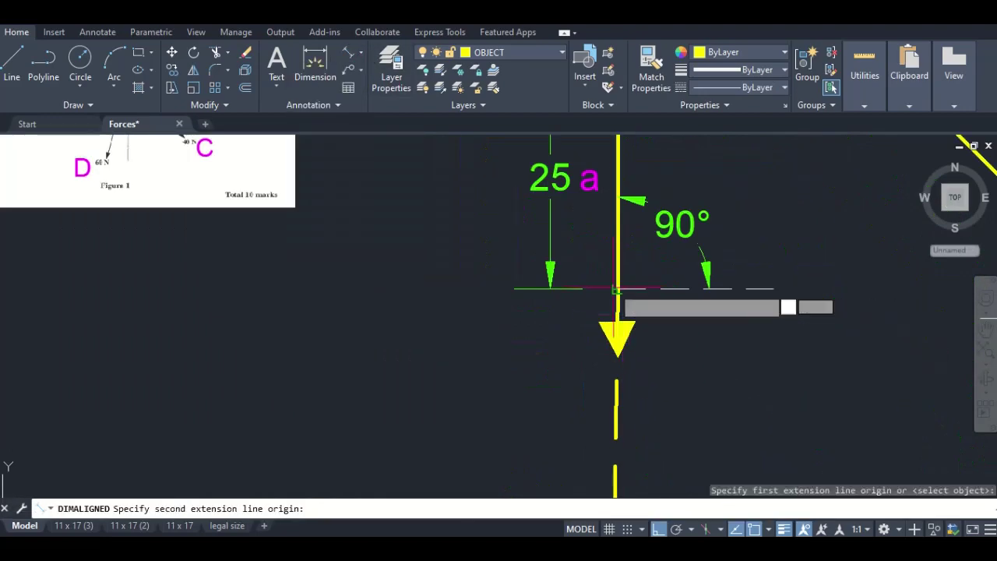
middle_drag(605, 285, 606, 113)
click(608, 419)
scroll(555, 381, down, 4)
click(552, 366)
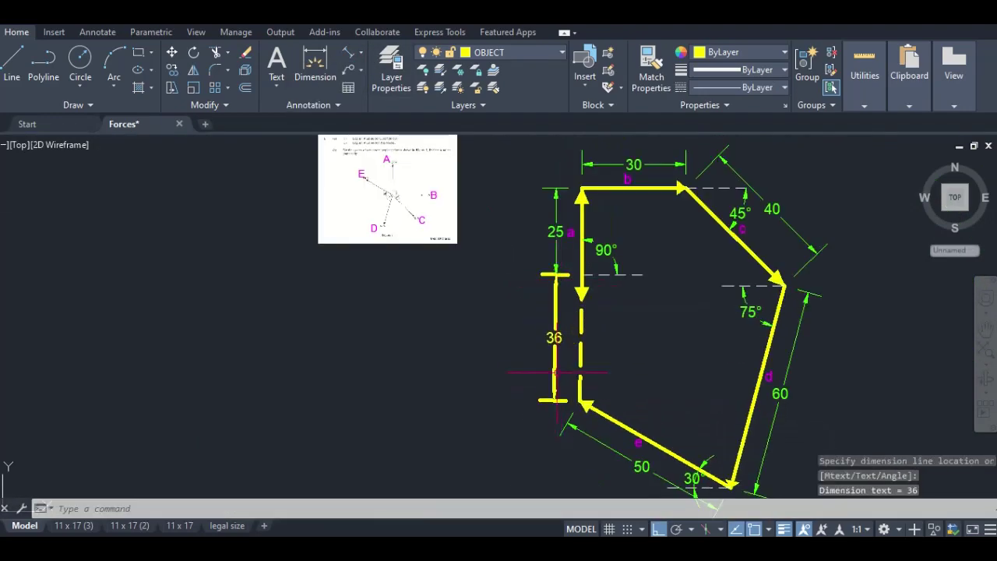
click(651, 72)
click(543, 274)
key(Escape)
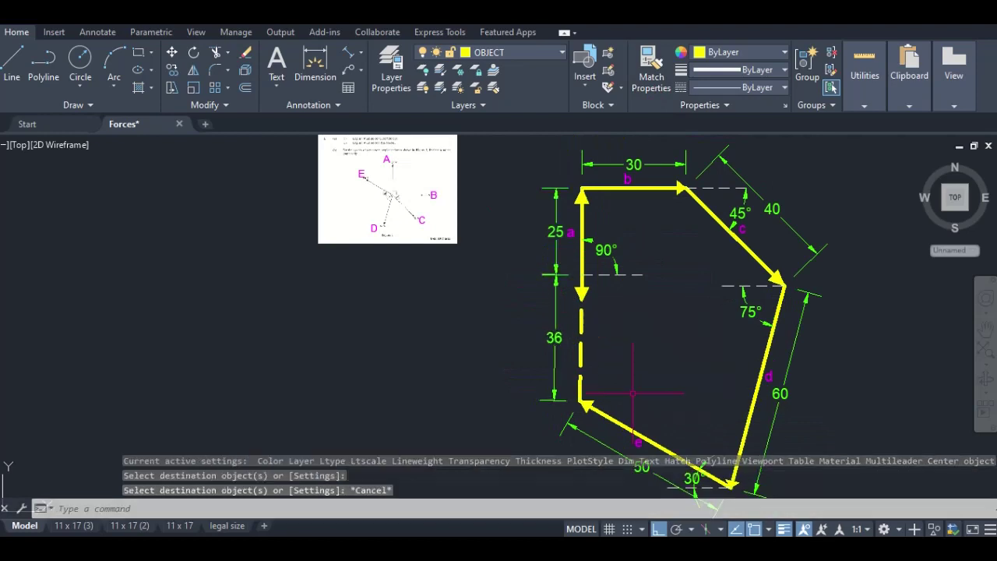
scroll(595, 278, up, 2)
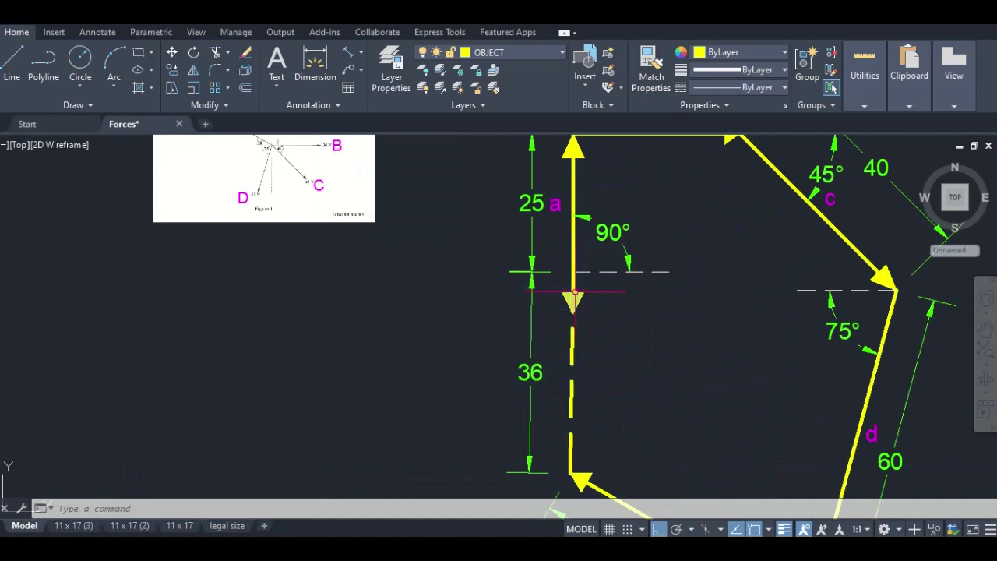
- Add a 91° angular dimension from the reference line, styled like the 90° dimension
click(360, 52)
click(320, 136)
click(607, 272)
click(573, 339)
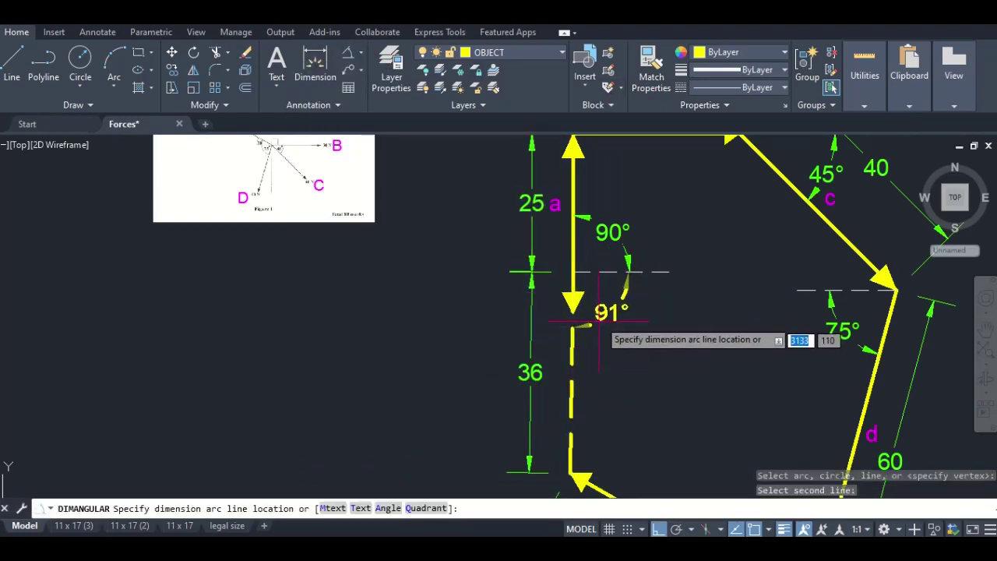
click(598, 321)
click(651, 66)
click(623, 245)
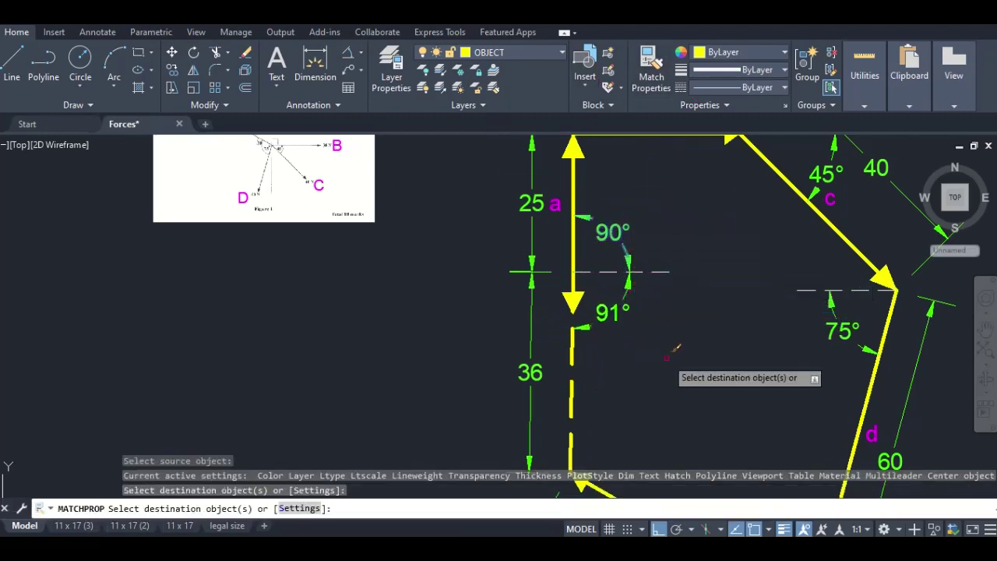
scroll(563, 167, down, 2)
key(Escape)
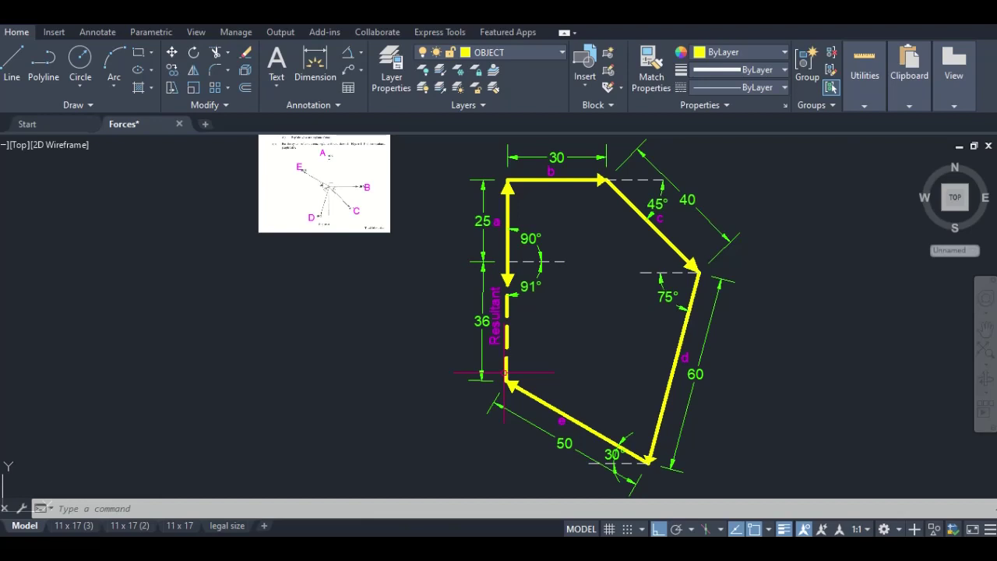
- Pan down to the scale, resultant 36 N at 91° notes and title, then zoom out
middle_drag(715, 366, 641, 194)
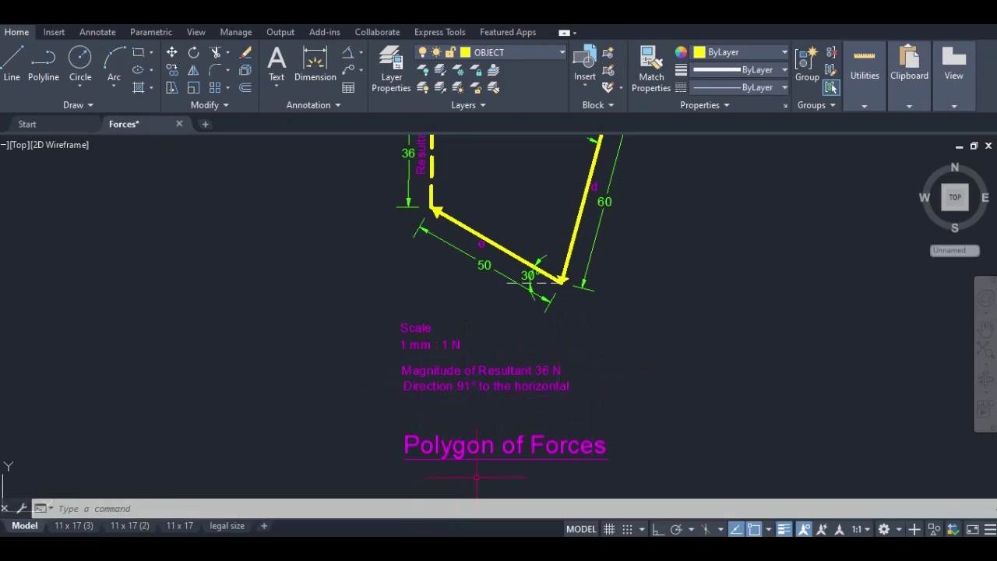
scroll(722, 318, down, 2)
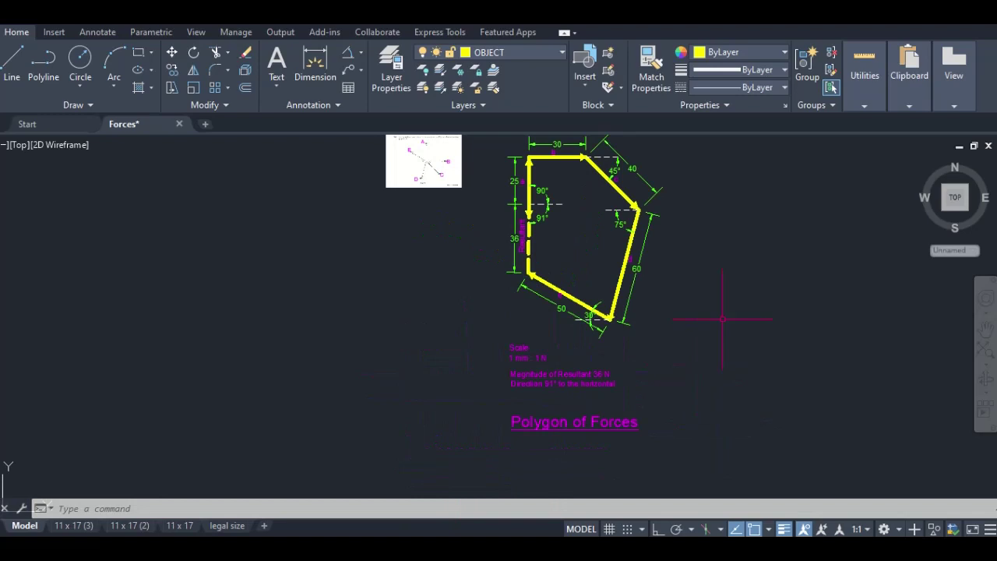
middle_drag(723, 319, 714, 340)
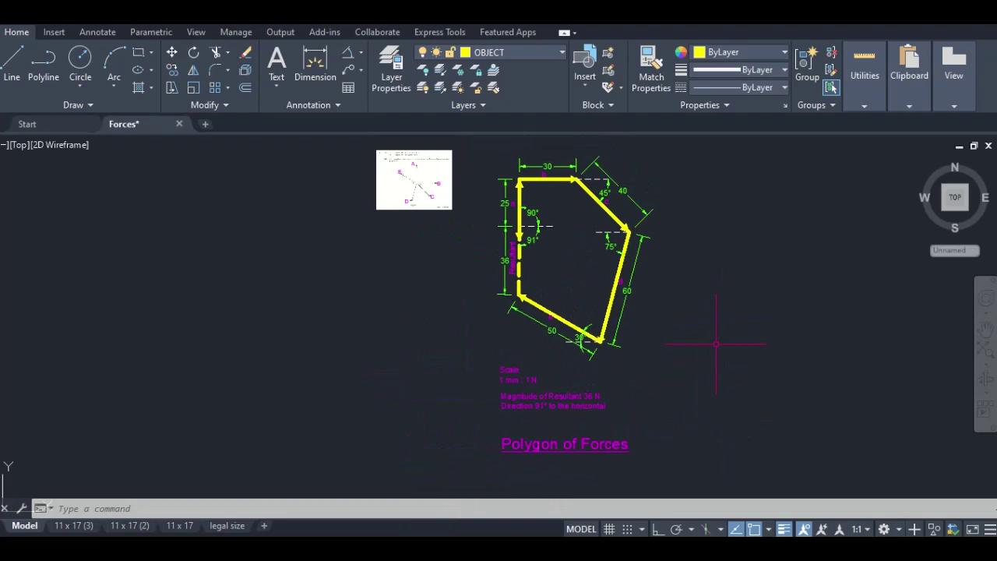
- Open the plot settings for layout 11 x 17 (3), keeping DWG To PDF.pc3 as printer
key(ctrl+Page_Down)
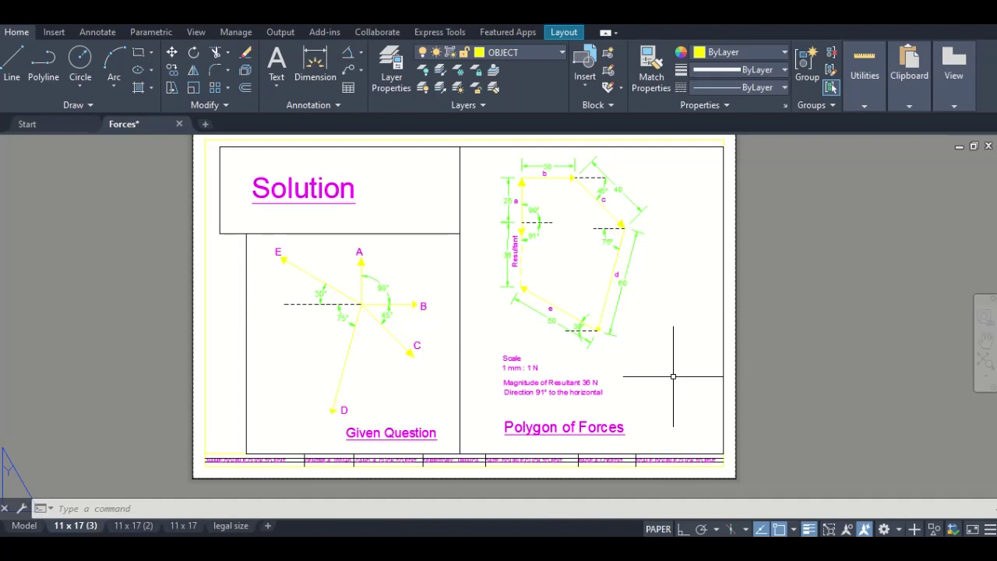
key(ctrl+p)
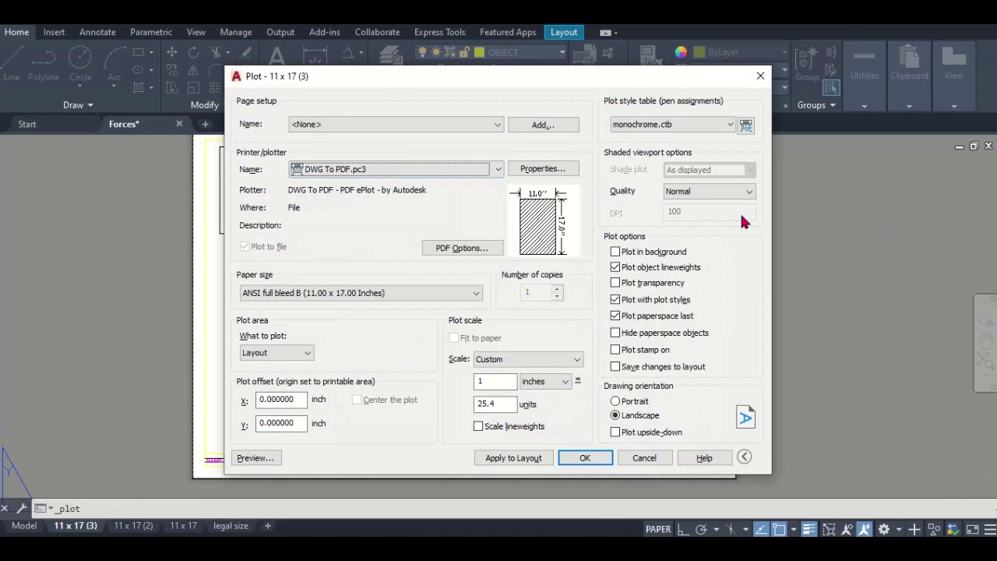
click(491, 169)
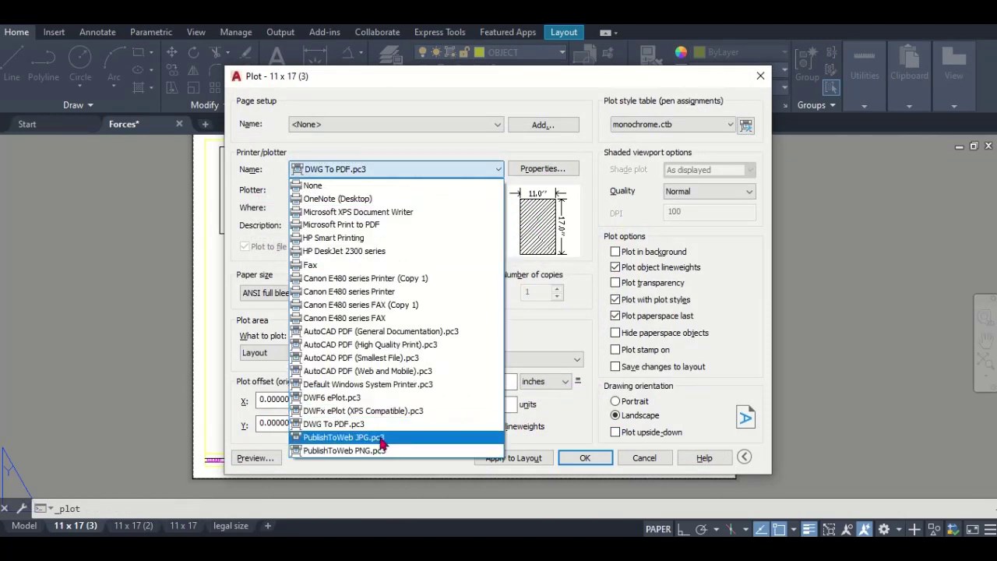
click(556, 153)
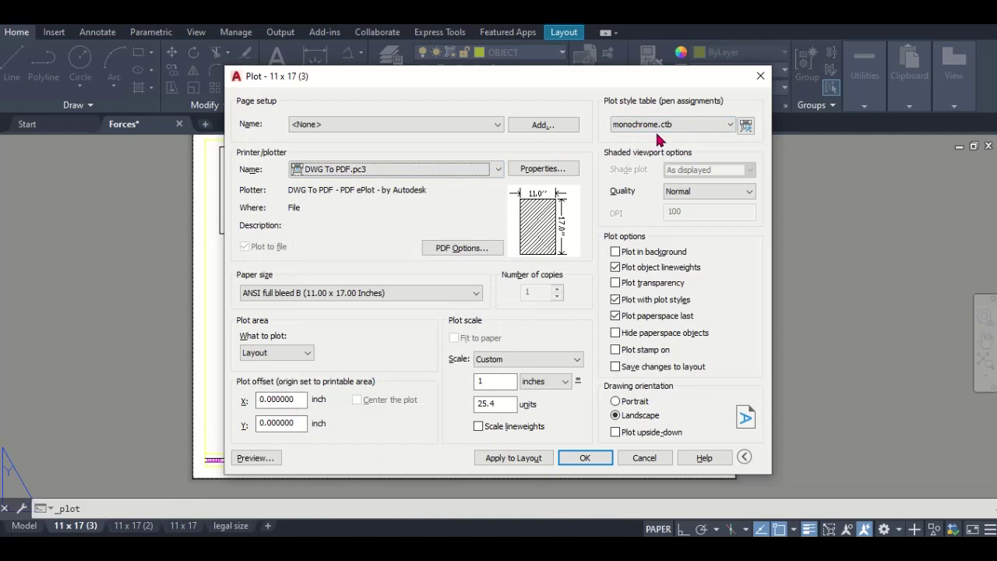
- Preview the monochrome sheet with Solution, Given Question and Polygon of Forces drawings
click(254, 458)
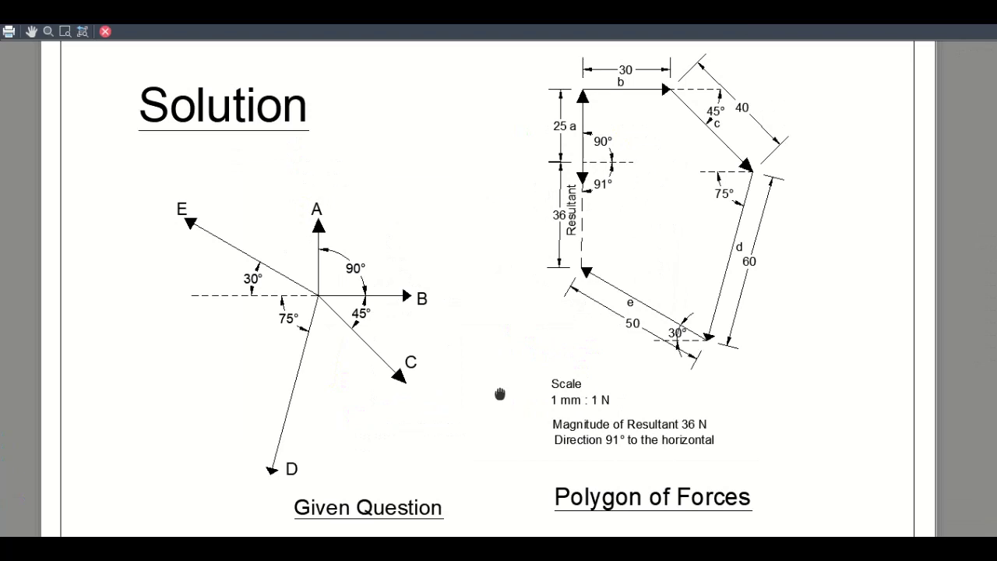
drag(501, 394, 498, 403)
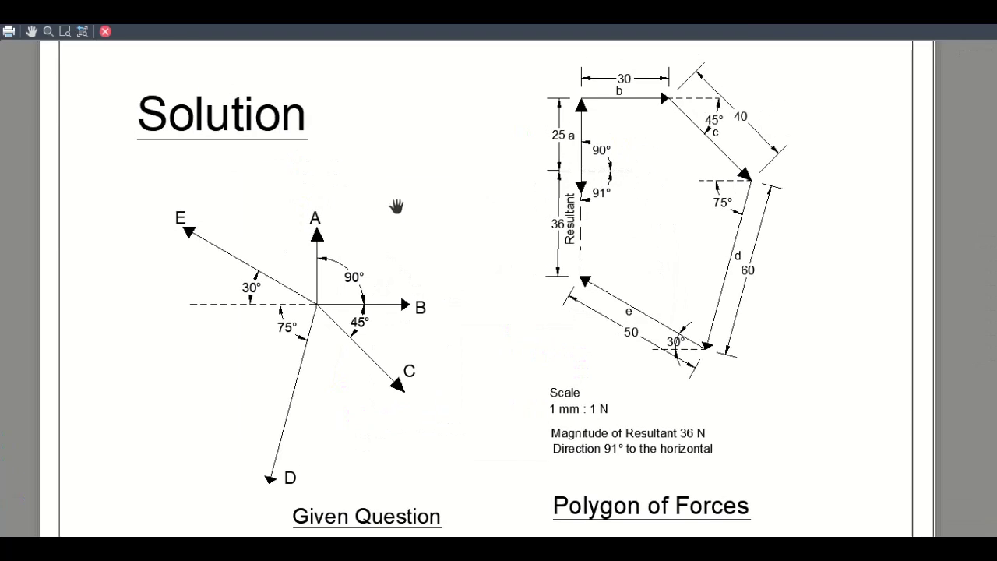